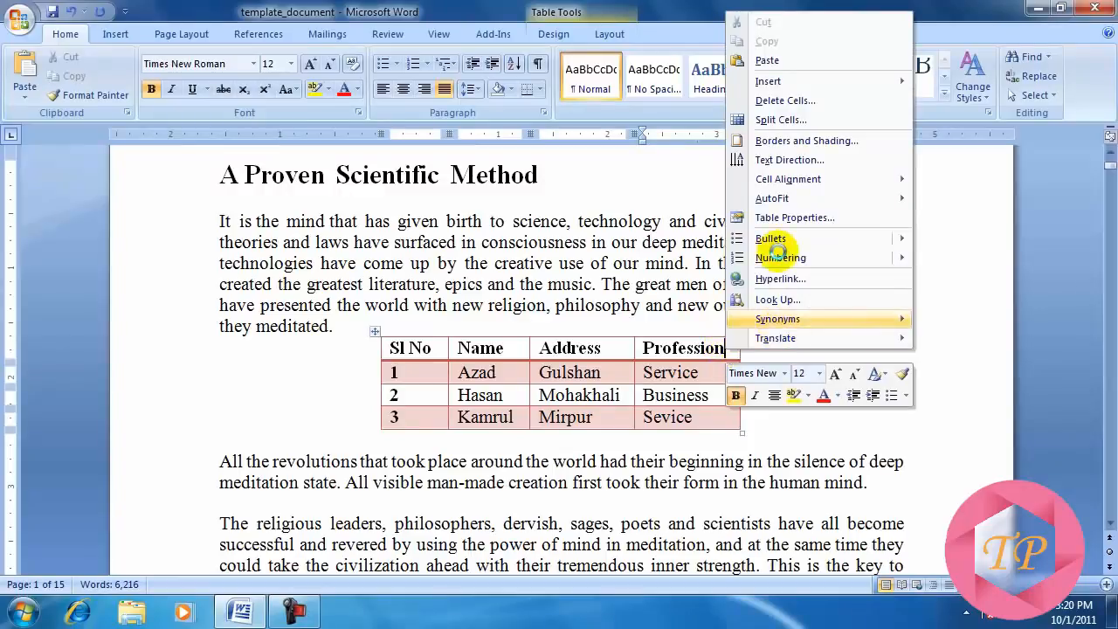
Insert a column to the left of the Profession column in the table, and undo that insertion.
{"action": "mouse_move", "coordinate": [771, 88]}
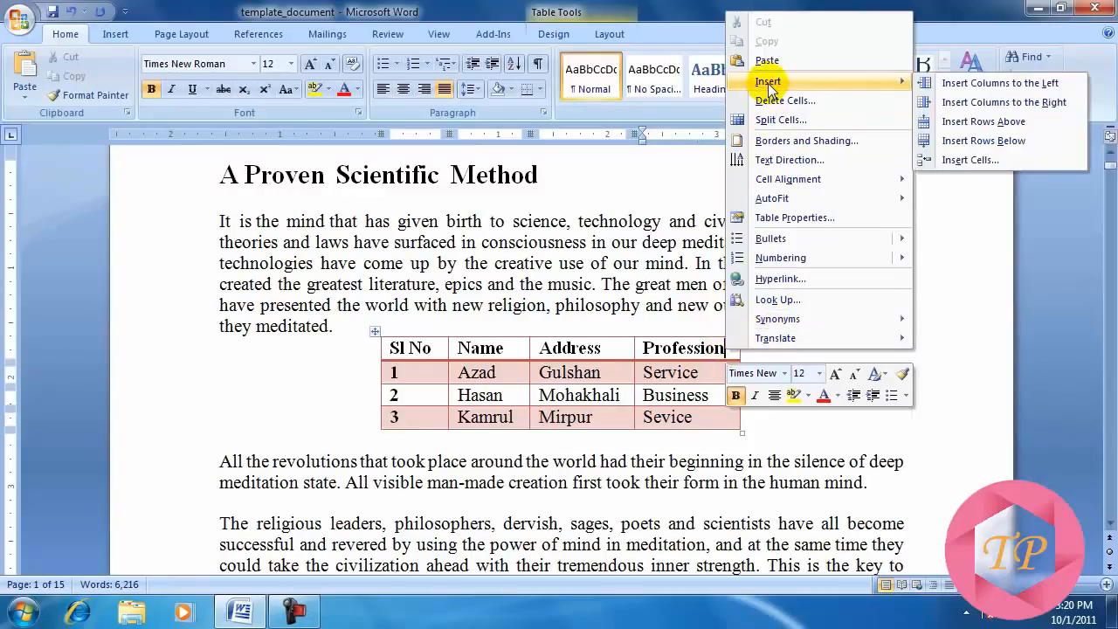
{"action": "left_click", "coordinate": [1026, 84]}
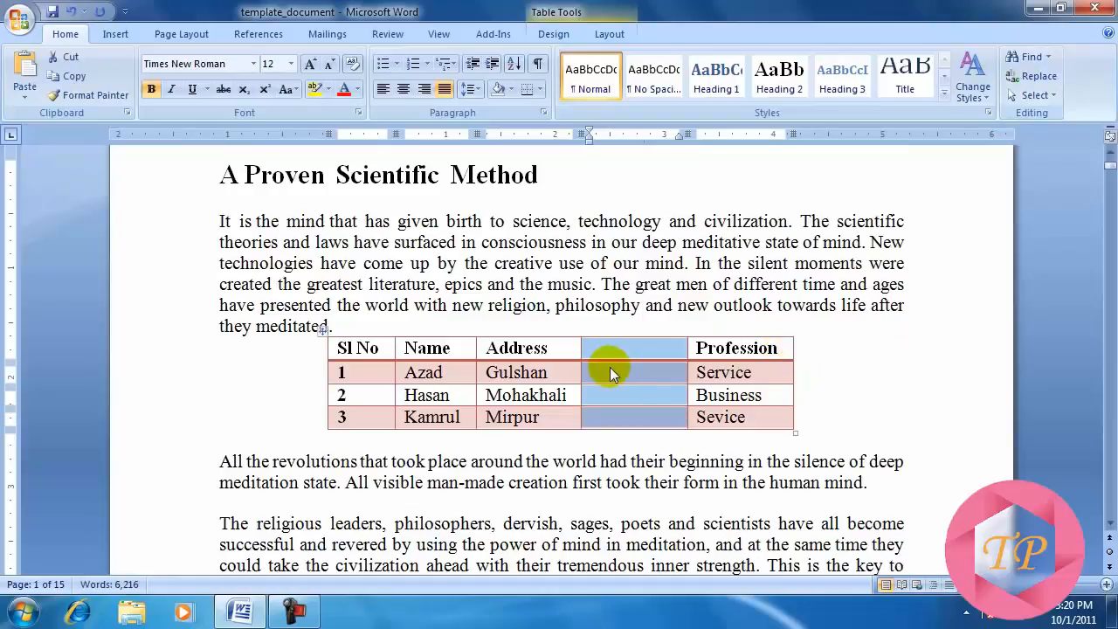
{"action": "left_click", "coordinate": [73, 11]}
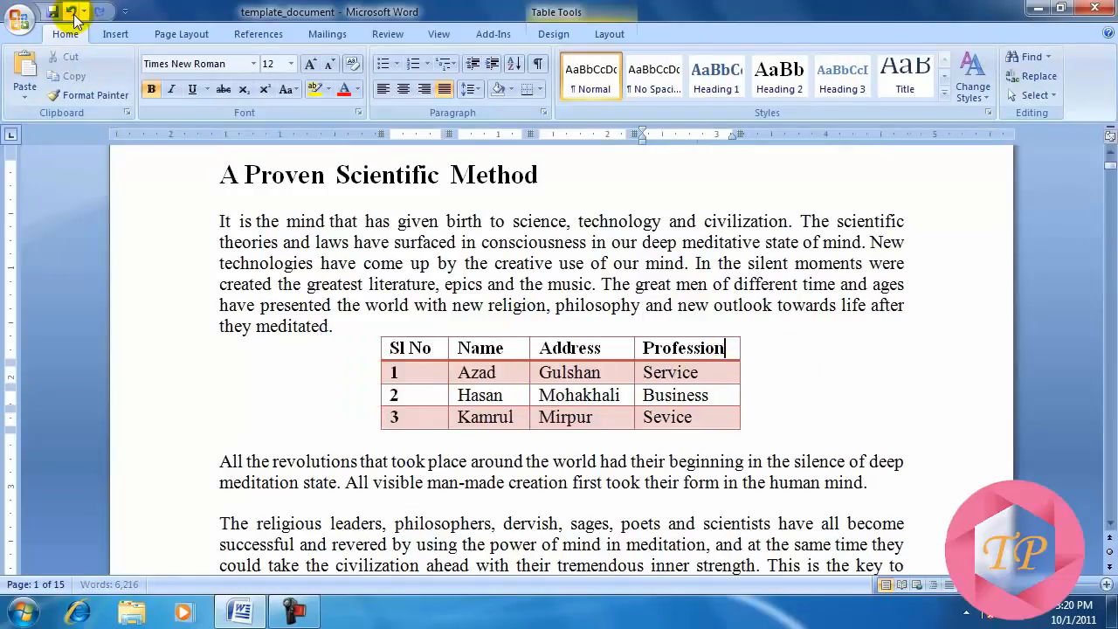
Insert a column to the right of the Profession column in the table, and undo that insertion.
{"action": "right_click", "coordinate": [728, 352]}
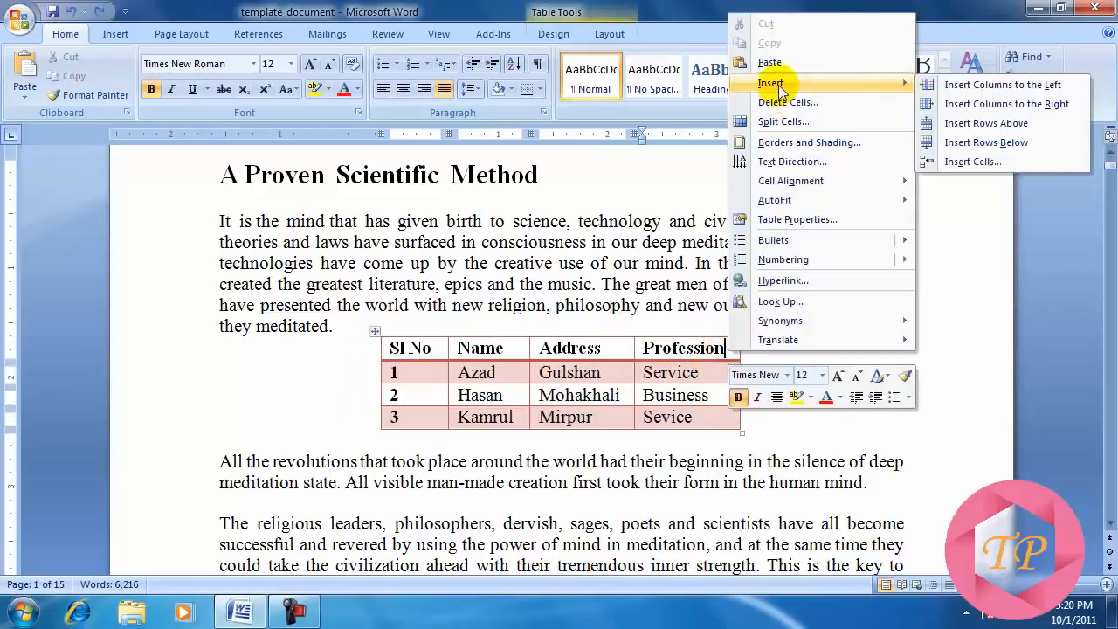
{"action": "left_click", "coordinate": [969, 109]}
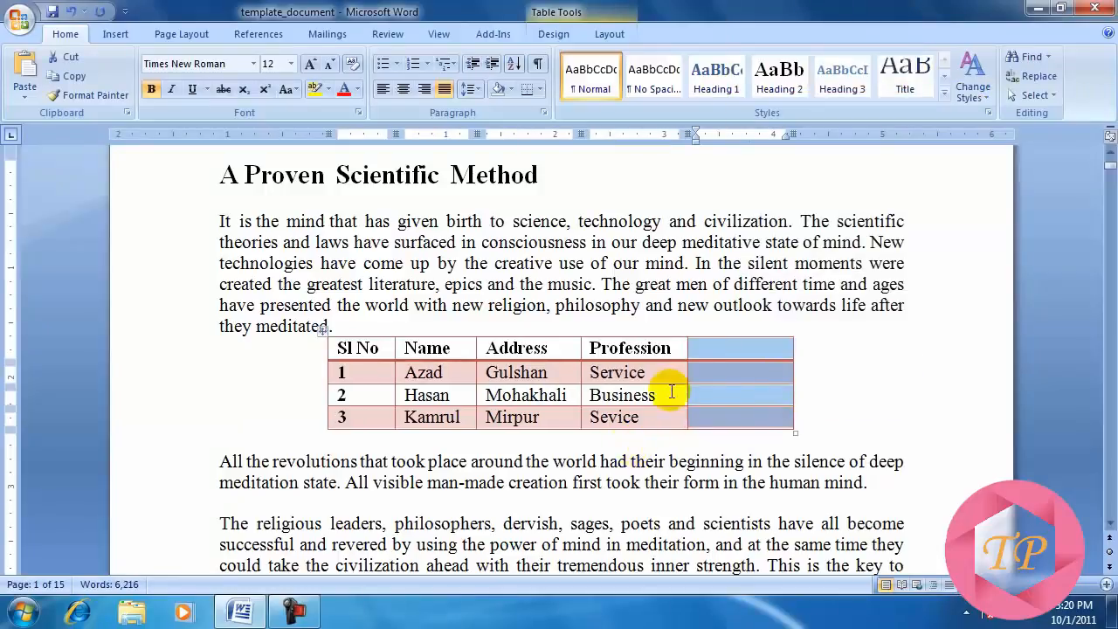
{"action": "left_click", "coordinate": [73, 13]}
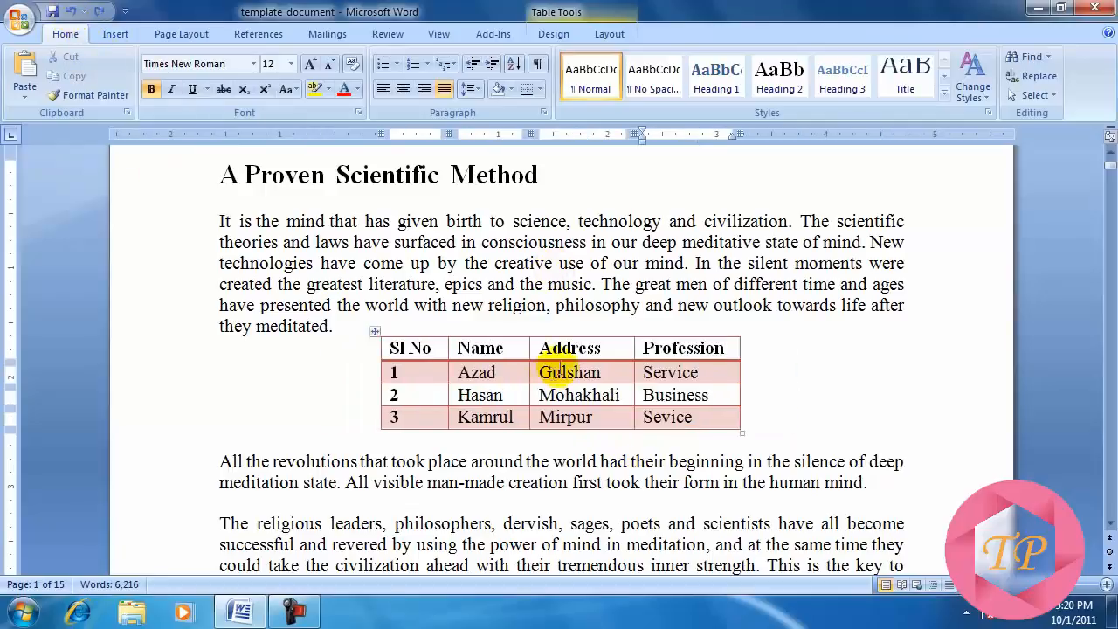
Insert a row above the table's header row, and undo that insertion.
{"action": "right_click", "coordinate": [729, 349]}
{"action": "mouse_move", "coordinate": [780, 86]}
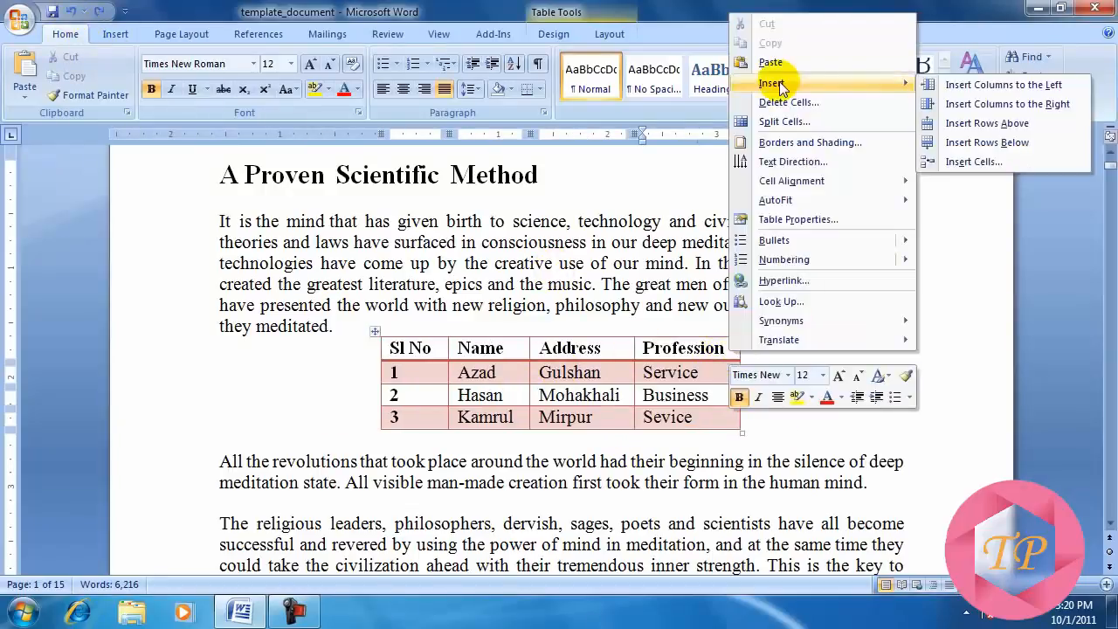
{"action": "left_click", "coordinate": [996, 125]}
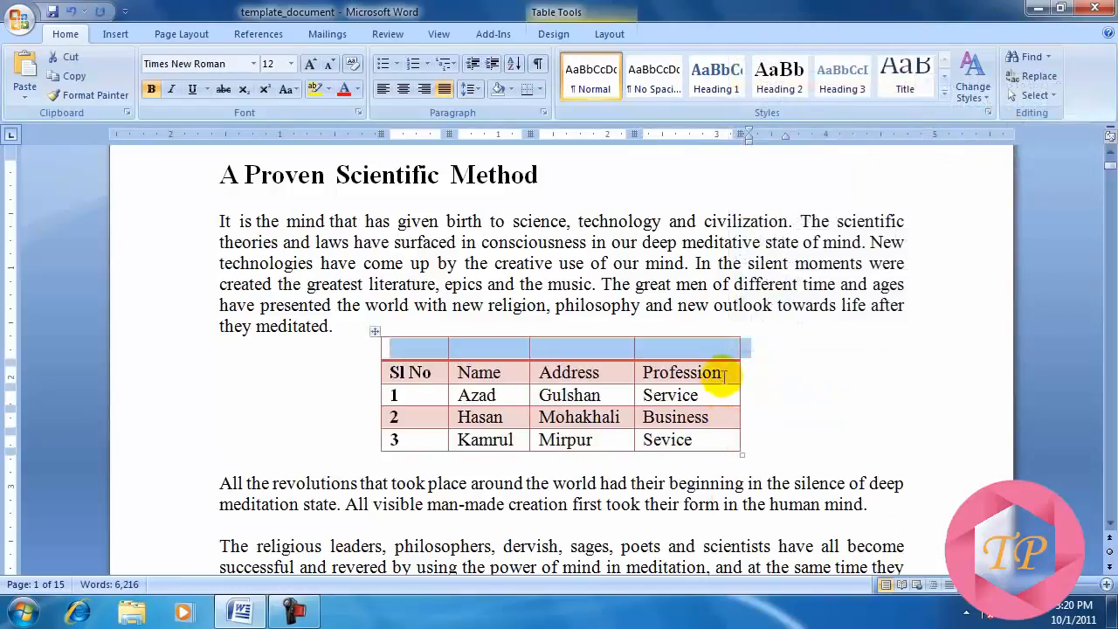
{"action": "left_click", "coordinate": [71, 11]}
Insert a row below the table's header row.
{"action": "right_click", "coordinate": [726, 351]}
{"action": "mouse_move", "coordinate": [789, 87]}
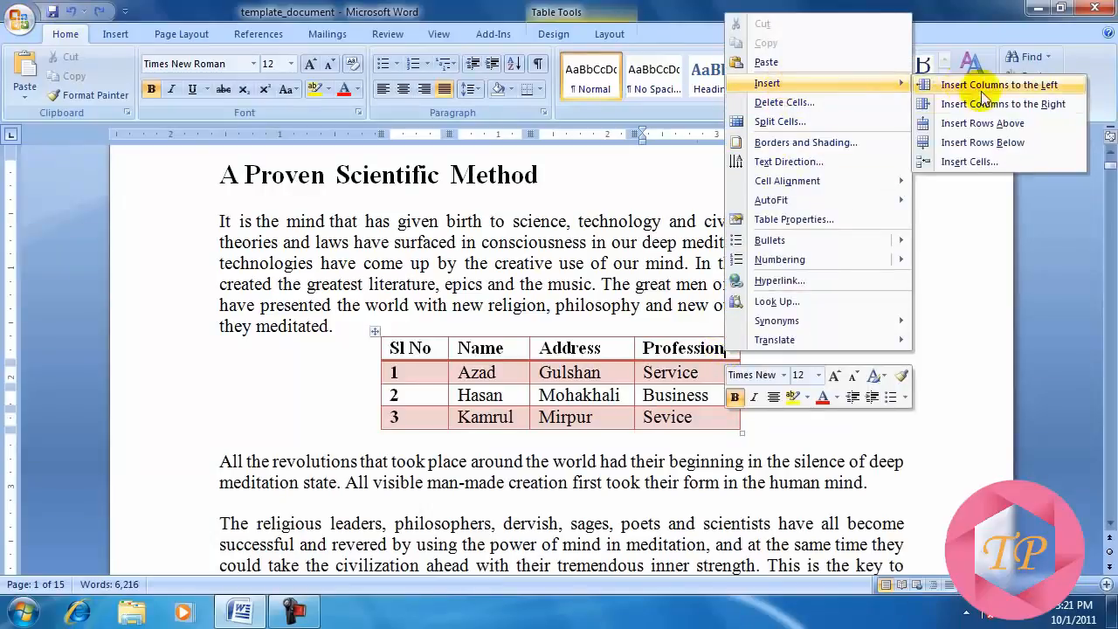
{"action": "left_click", "coordinate": [1010, 144]}
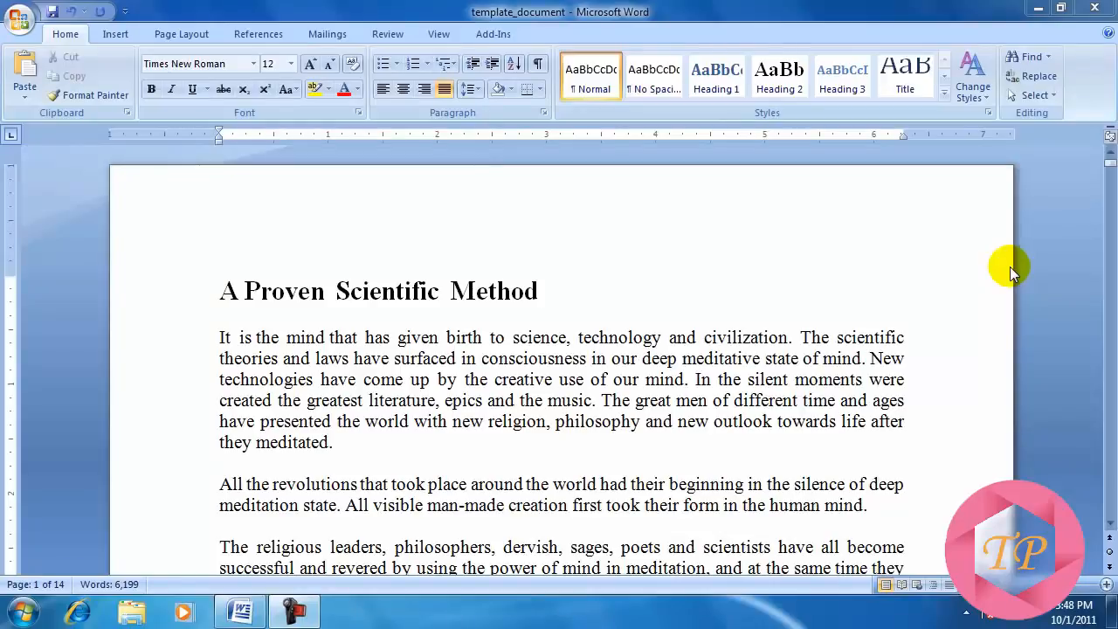
Set the document's paper size to A4 (8.27" x 11.69") and its orientation to Portrait.
{"action": "left_click", "coordinate": [181, 33]}
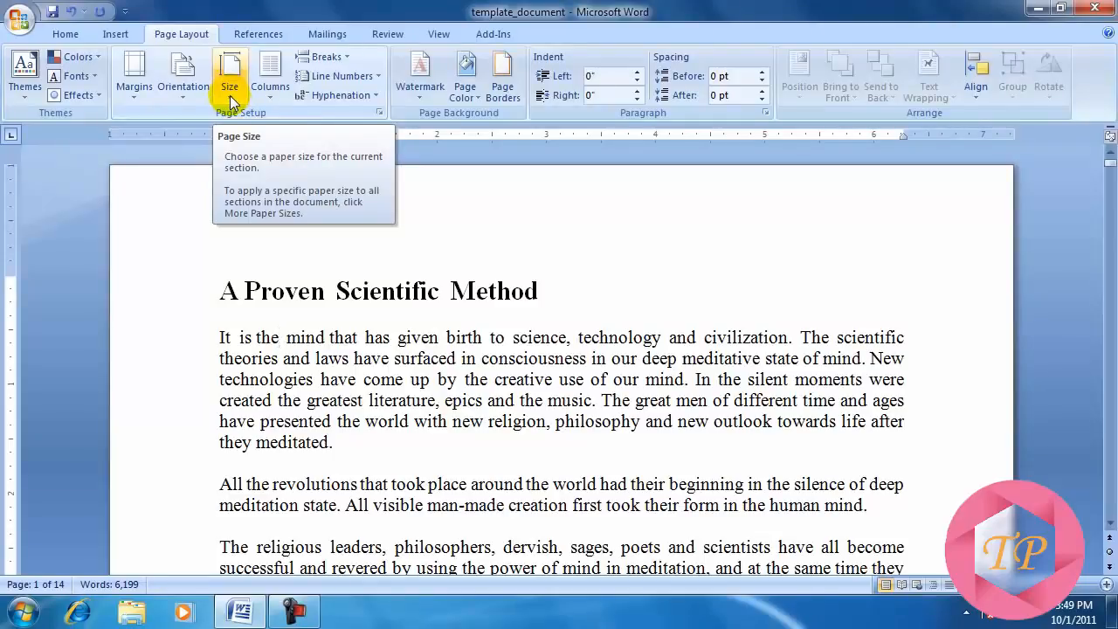
{"action": "left_click", "coordinate": [231, 98]}
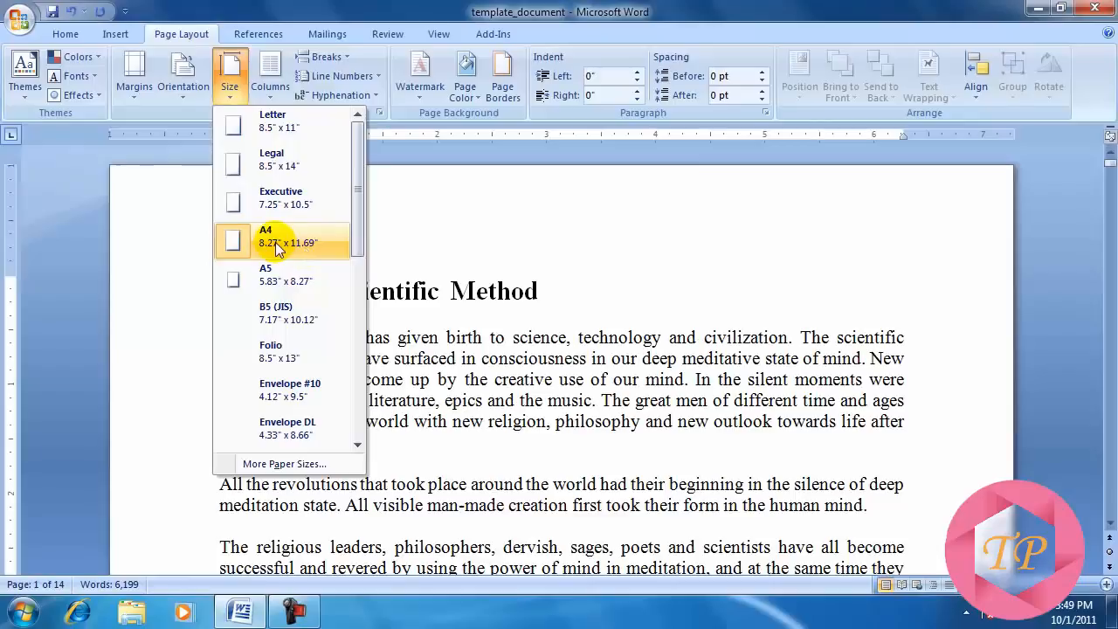
{"action": "left_click", "coordinate": [275, 243]}
{"action": "scroll", "coordinate": [394, 250], "scroll_direction": "down", "scroll_amount": 10}
{"action": "scroll", "coordinate": [394, 250], "scroll_direction": "up", "scroll_amount": 10}
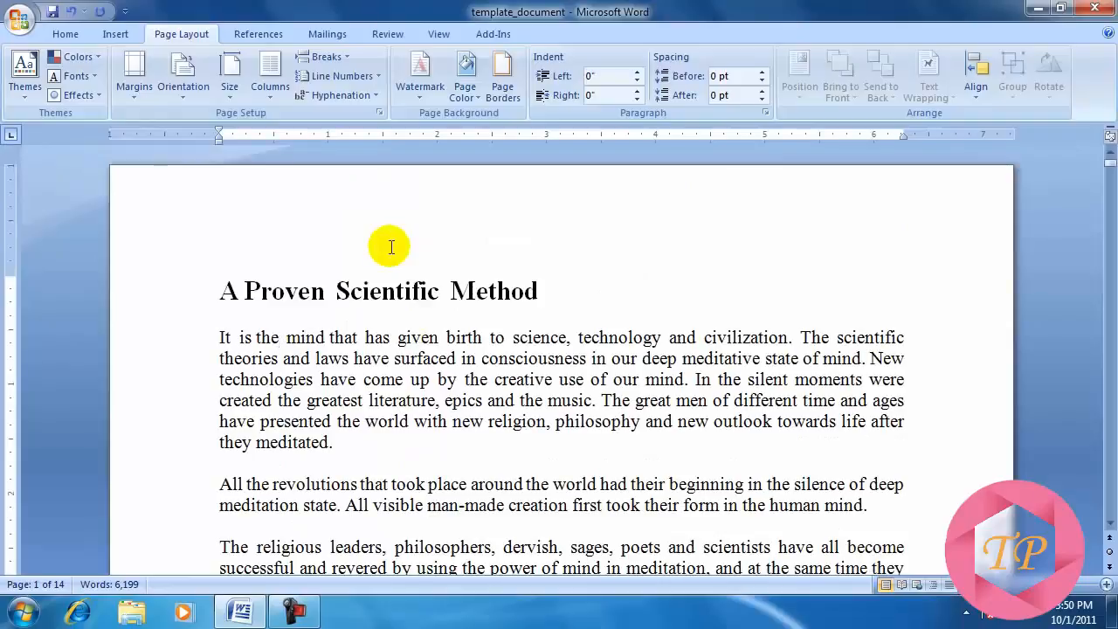
{"action": "left_click", "coordinate": [183, 95]}
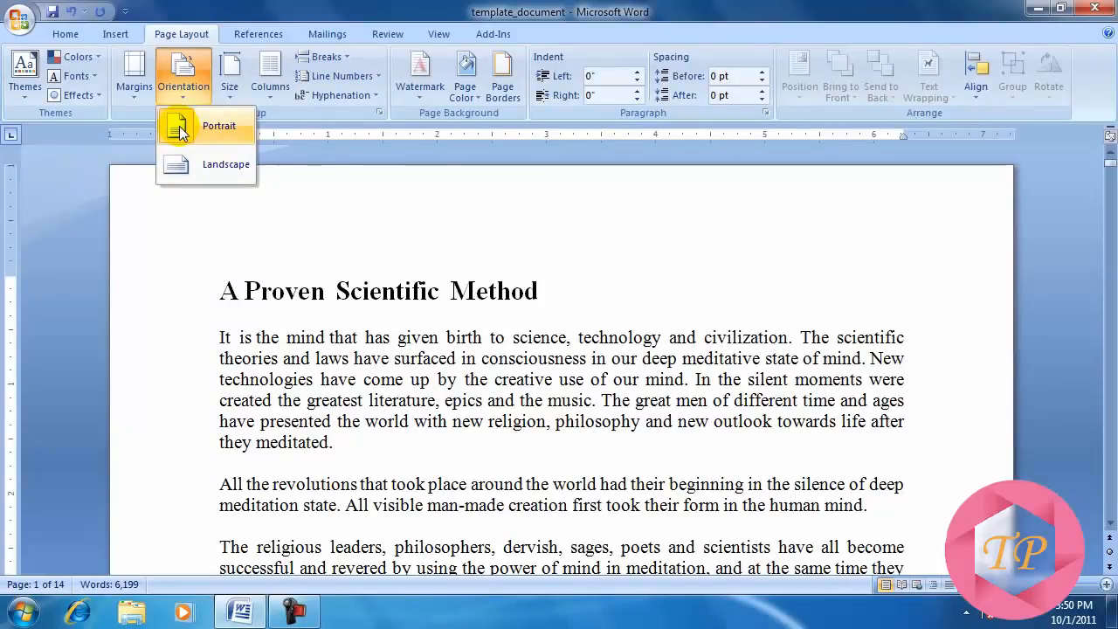
{"action": "left_click", "coordinate": [179, 126]}
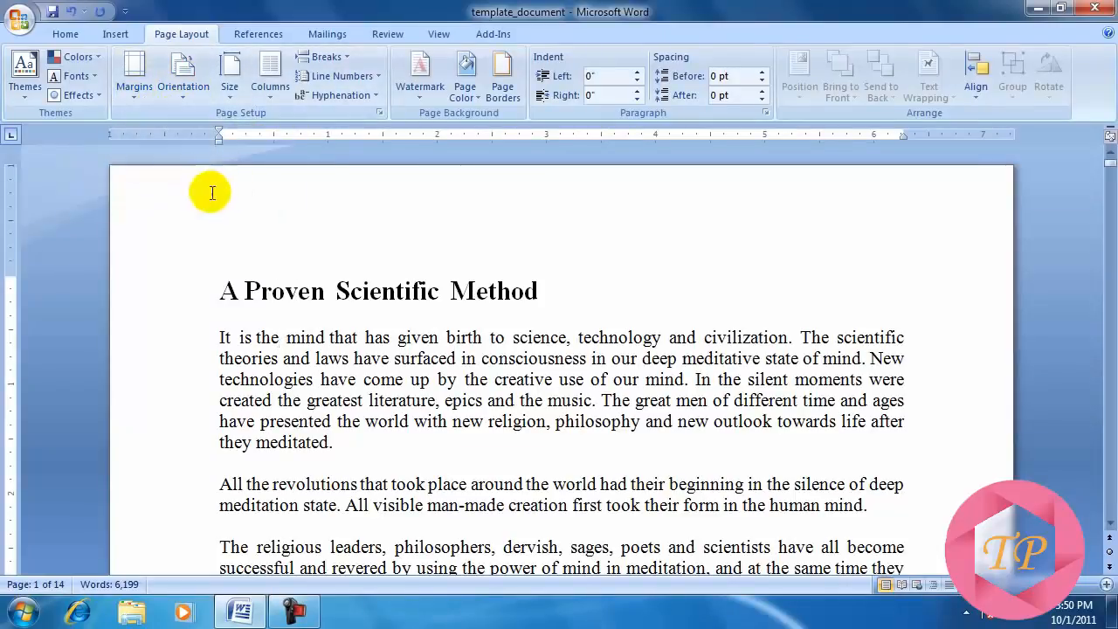
Open the custom margin settings and reduce the top margin to 0.6".
{"action": "left_click", "coordinate": [134, 95]}
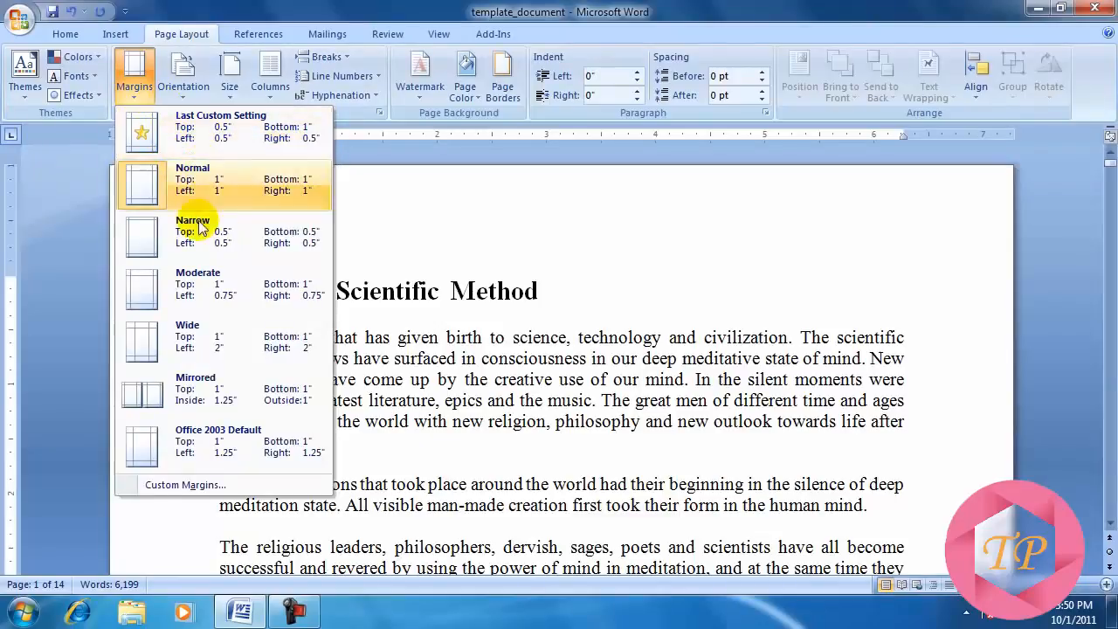
{"action": "left_click", "coordinate": [183, 486]}
{"action": "left_click_drag", "start_coordinate": [312, 62], "coordinate": [357, 74]}
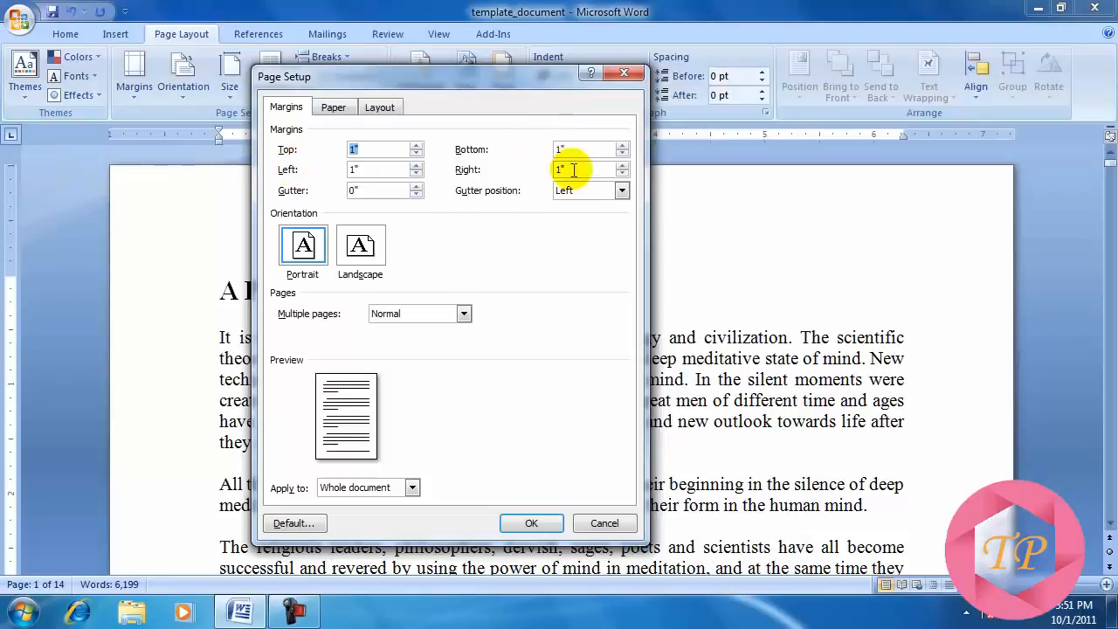
{"action": "left_click", "coordinate": [416, 154]}
{"action": "double_click", "coordinate": [416, 155]}
{"action": "left_click", "coordinate": [417, 155]}
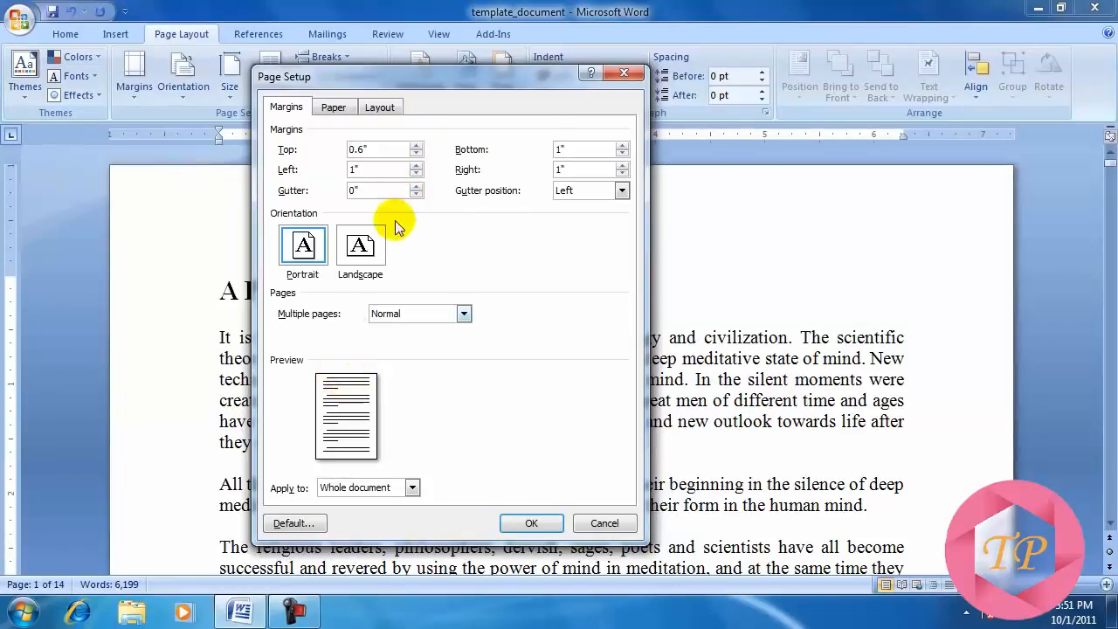
Set the top margin to 1" and apply the page setup to the whole document.
{"action": "left_click", "coordinate": [415, 145]}
{"action": "left_click", "coordinate": [415, 145]}
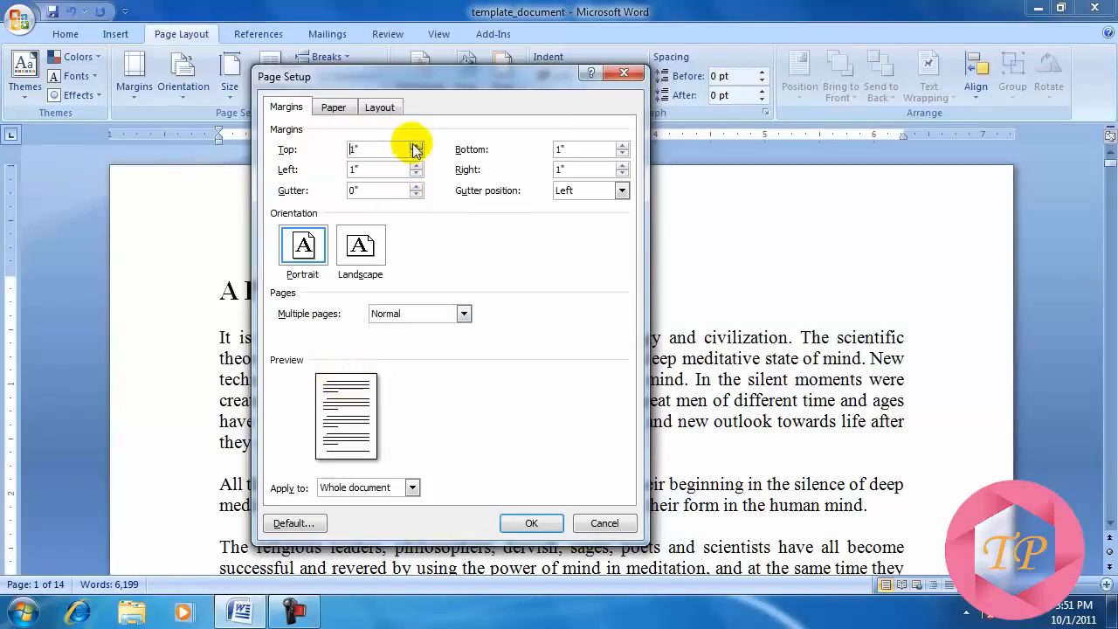
{"action": "left_click", "coordinate": [415, 146]}
{"action": "left_click", "coordinate": [415, 146]}
{"action": "left_click", "coordinate": [415, 146]}
{"action": "left_click", "coordinate": [415, 146]}
{"action": "left_click", "coordinate": [415, 146]}
{"action": "left_click", "coordinate": [415, 145]}
{"action": "left_click", "coordinate": [416, 154]}
{"action": "left_click", "coordinate": [416, 154]}
{"action": "left_click", "coordinate": [415, 153]}
{"action": "left_click", "coordinate": [416, 153]}
{"action": "left_click", "coordinate": [416, 154]}
{"action": "left_click", "coordinate": [416, 154]}
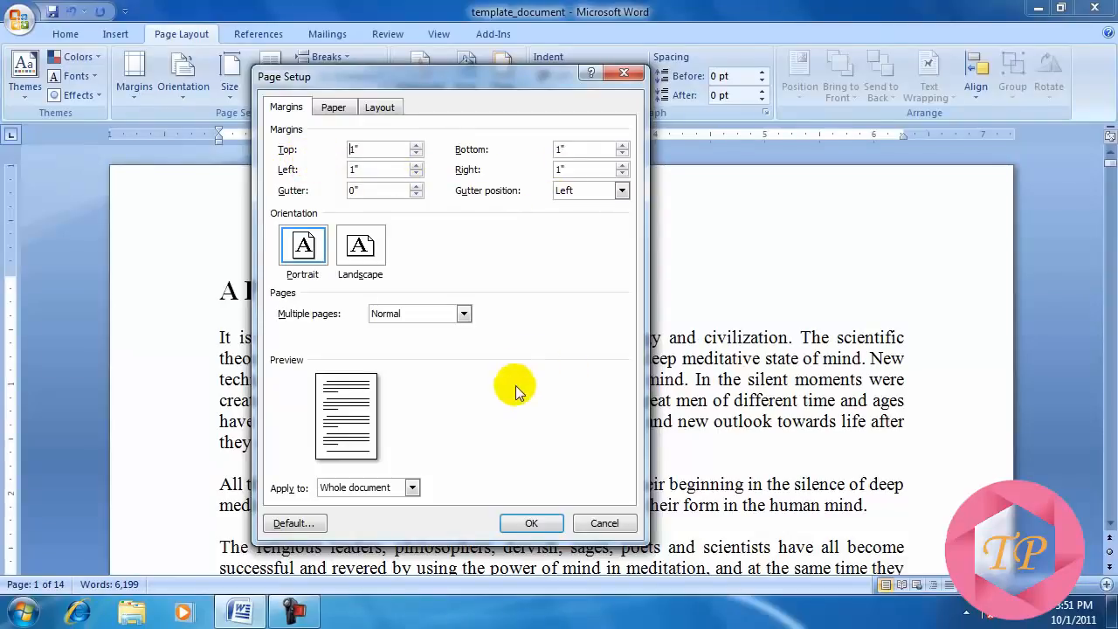
{"action": "left_click", "coordinate": [531, 524]}
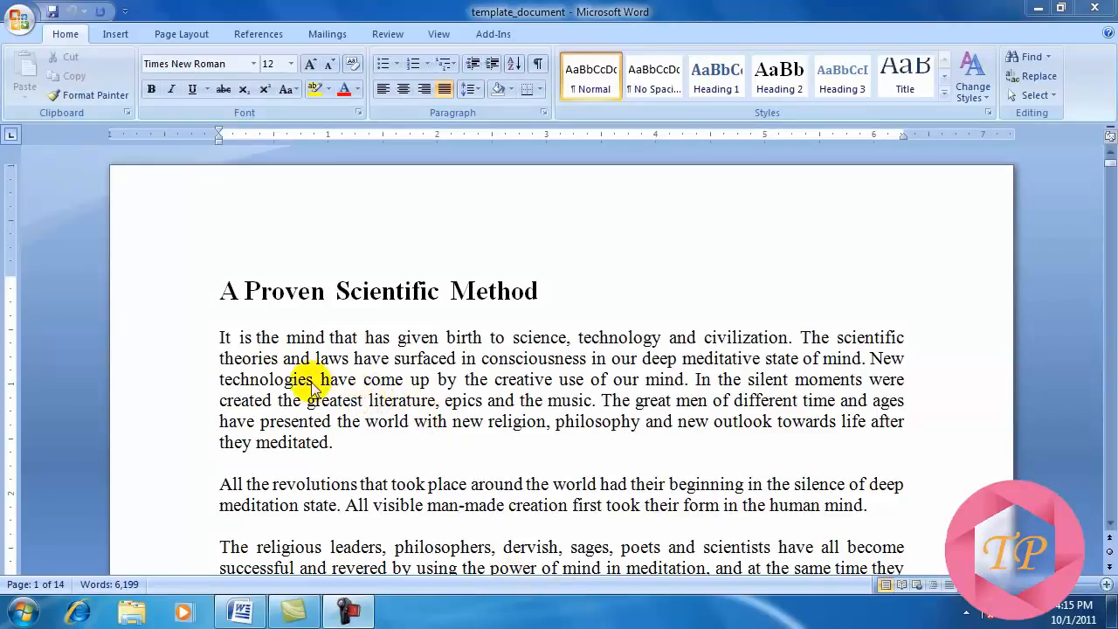
Start a spelling and grammar check from the beginning of the document's title.
{"action": "double_click", "coordinate": [223, 298]}
{"action": "left_click", "coordinate": [224, 297]}
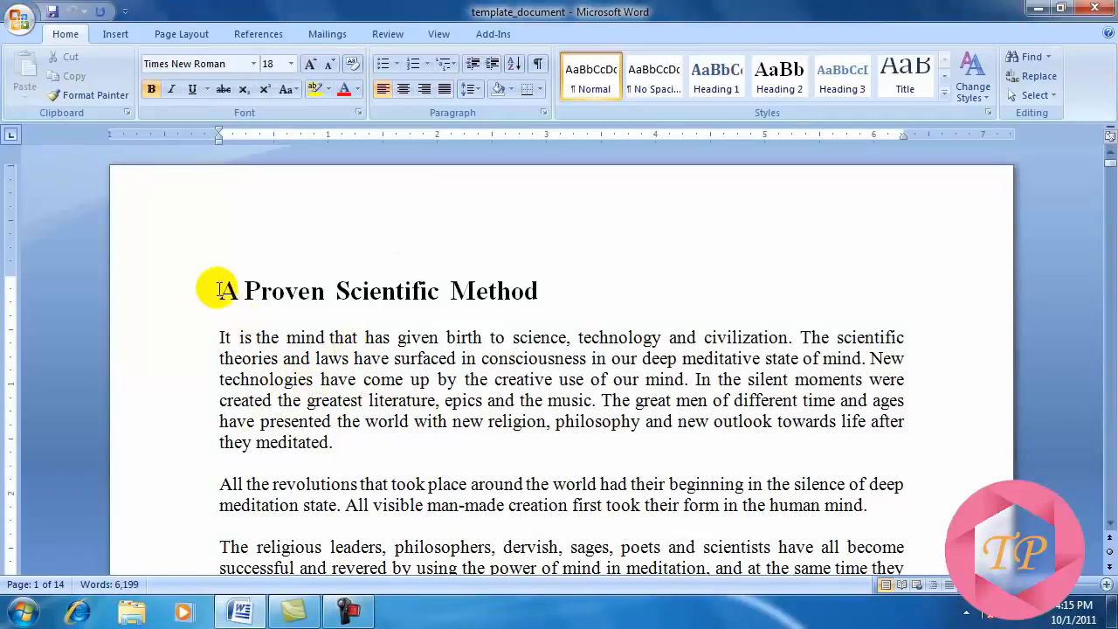
{"action": "left_click", "coordinate": [390, 34]}
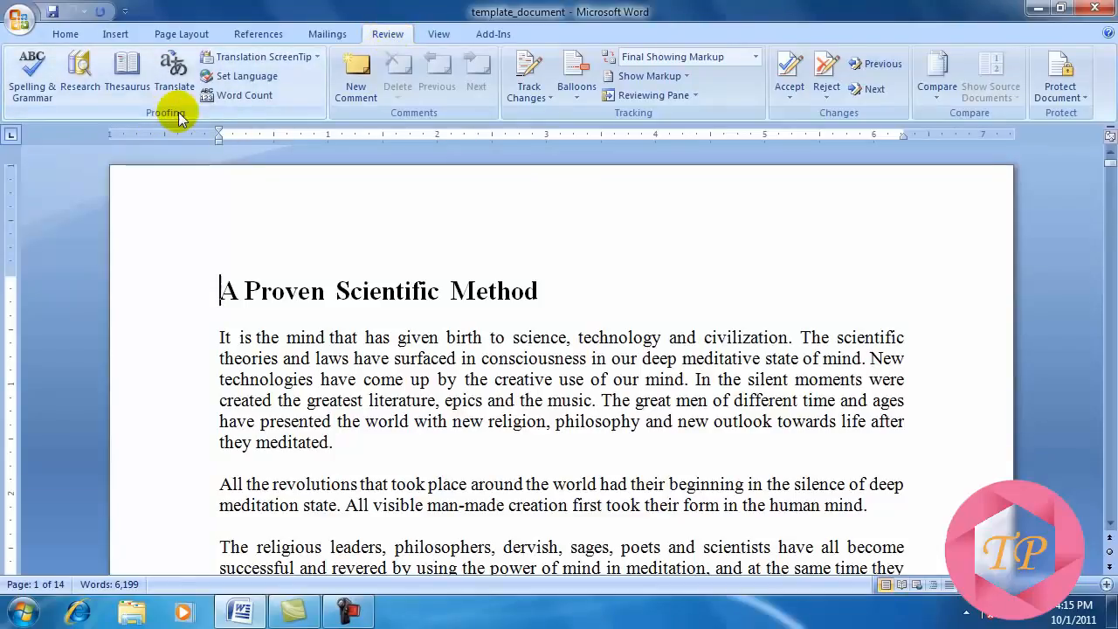
{"action": "left_click", "coordinate": [43, 101]}
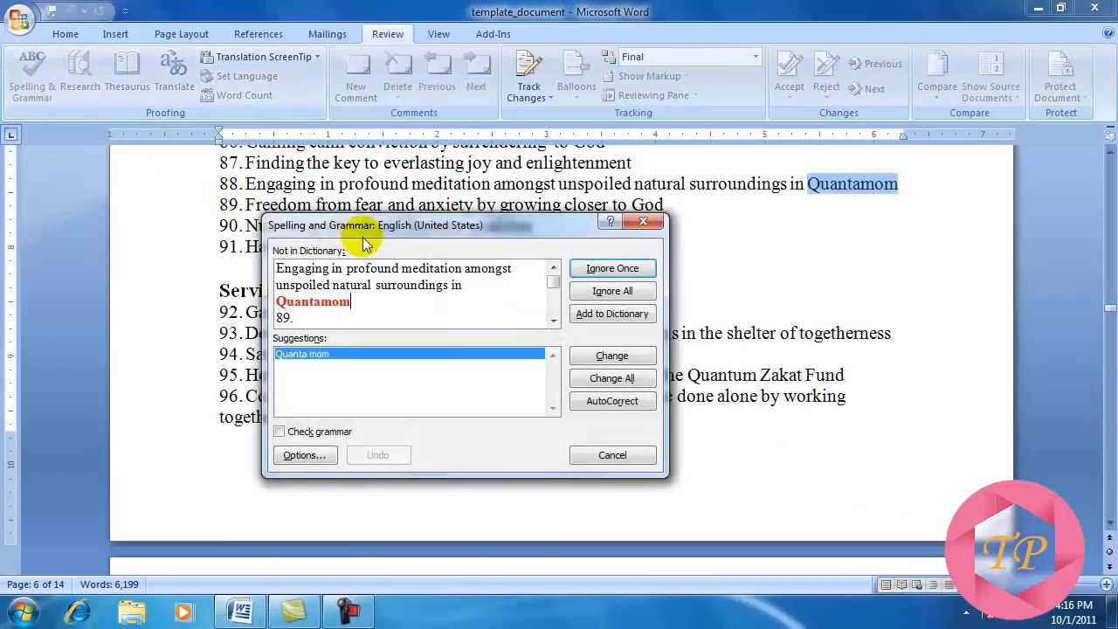
{"action": "left_click_drag", "start_coordinate": [493, 229], "coordinate": [487, 197]}
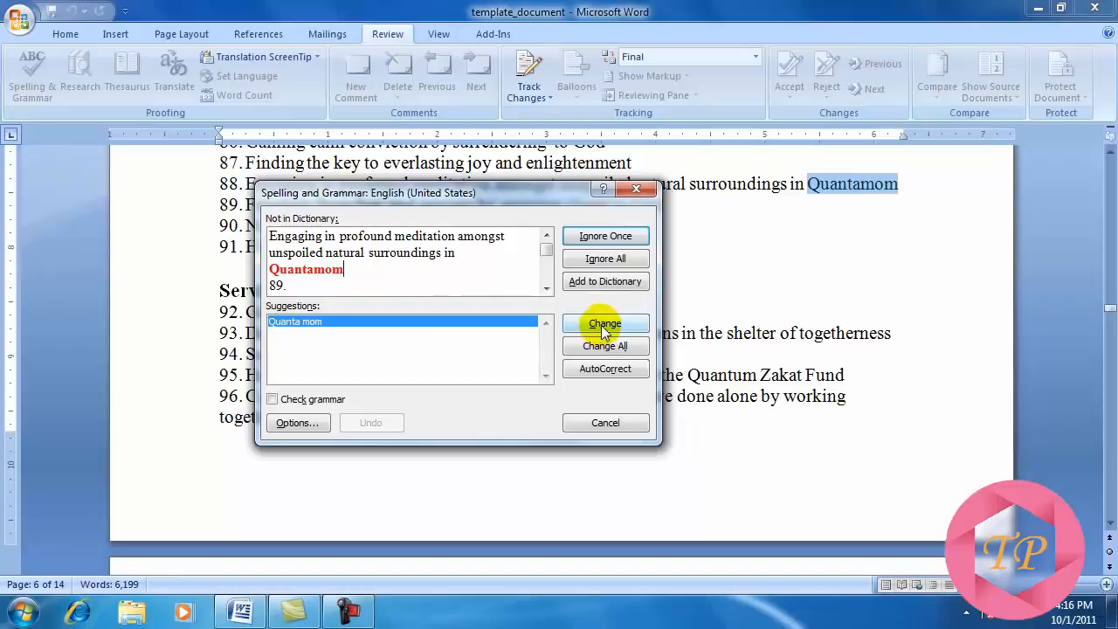
Ignore the flagged words "Quantamom" and "Zakat" once each in the spelling check.
{"action": "left_click", "coordinate": [312, 332]}
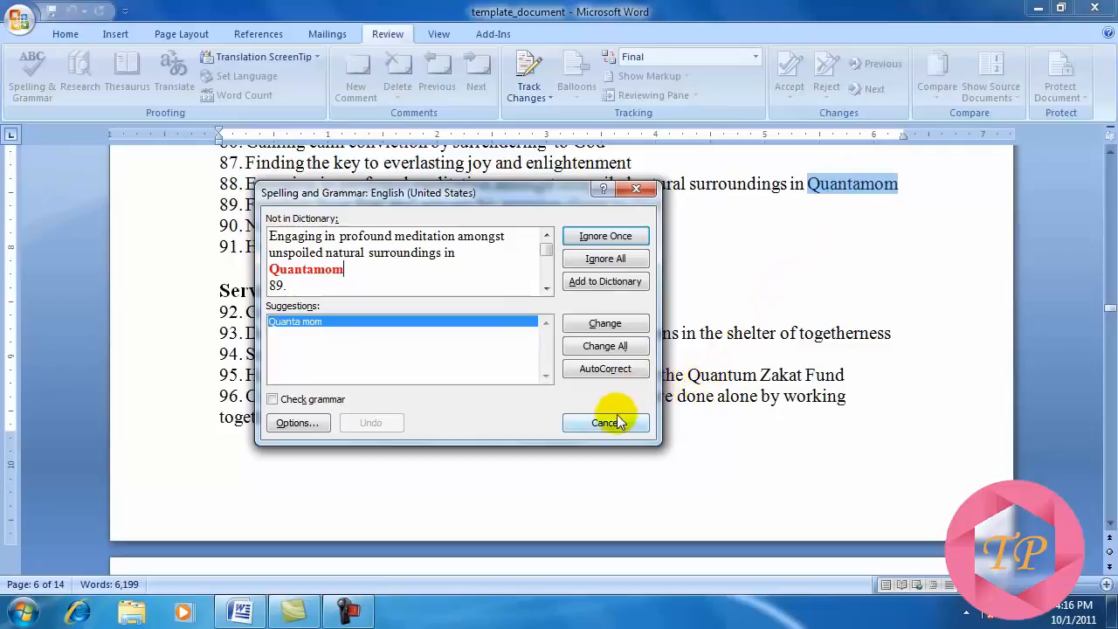
{"action": "left_click", "coordinate": [605, 236]}
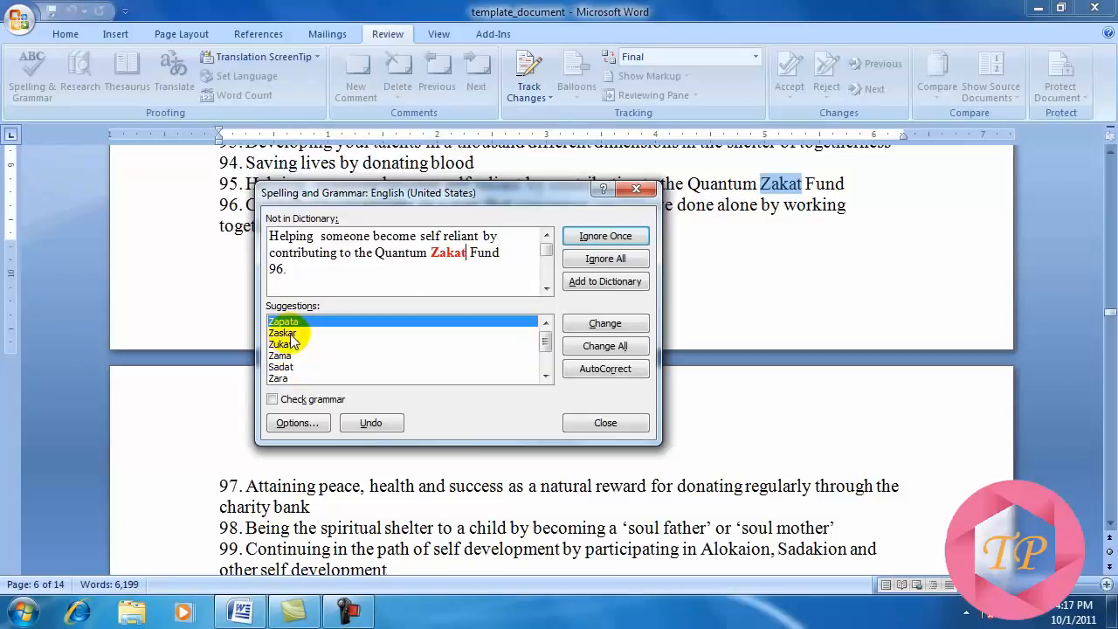
{"action": "left_click", "coordinate": [290, 335]}
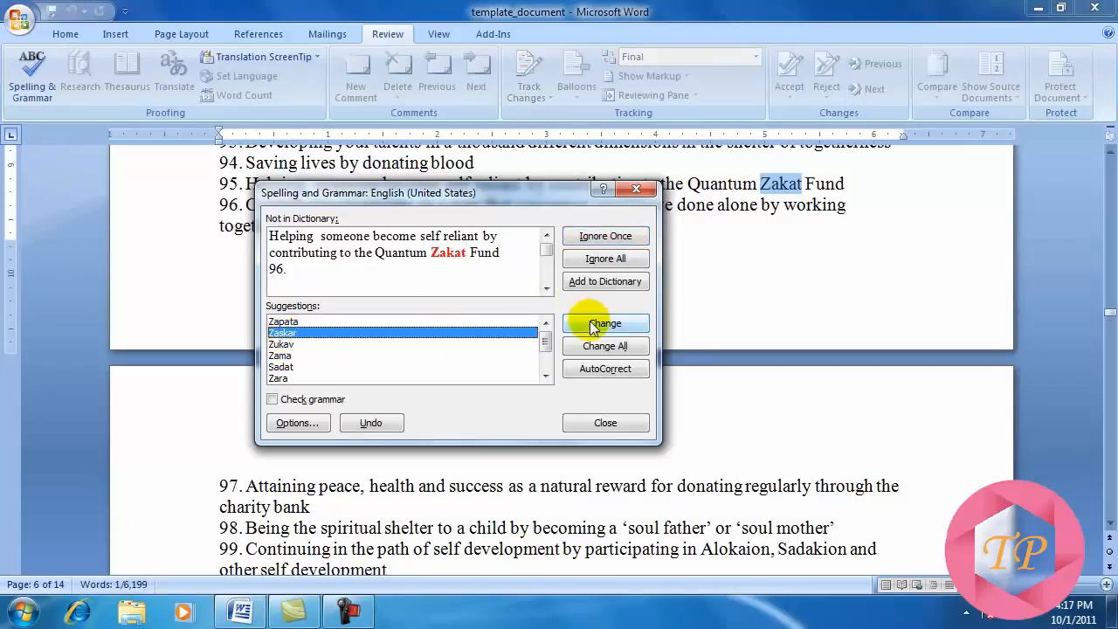
{"action": "left_click", "coordinate": [603, 237]}
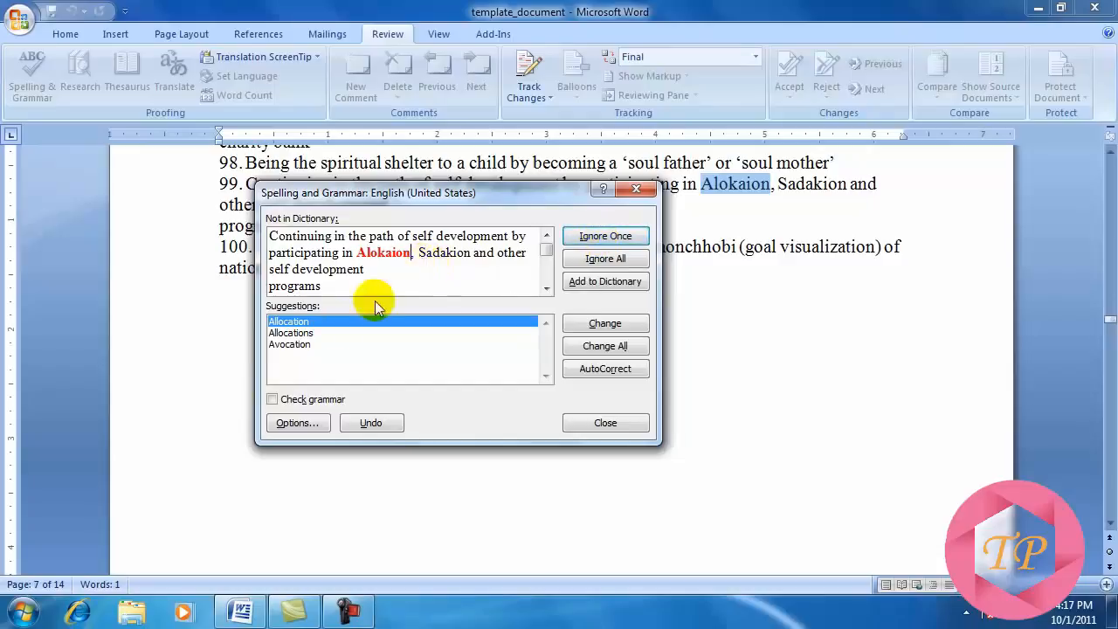
Ignore the flagged word "Alokaion" once and close the spelling and grammar check.
{"action": "left_click", "coordinate": [290, 332]}
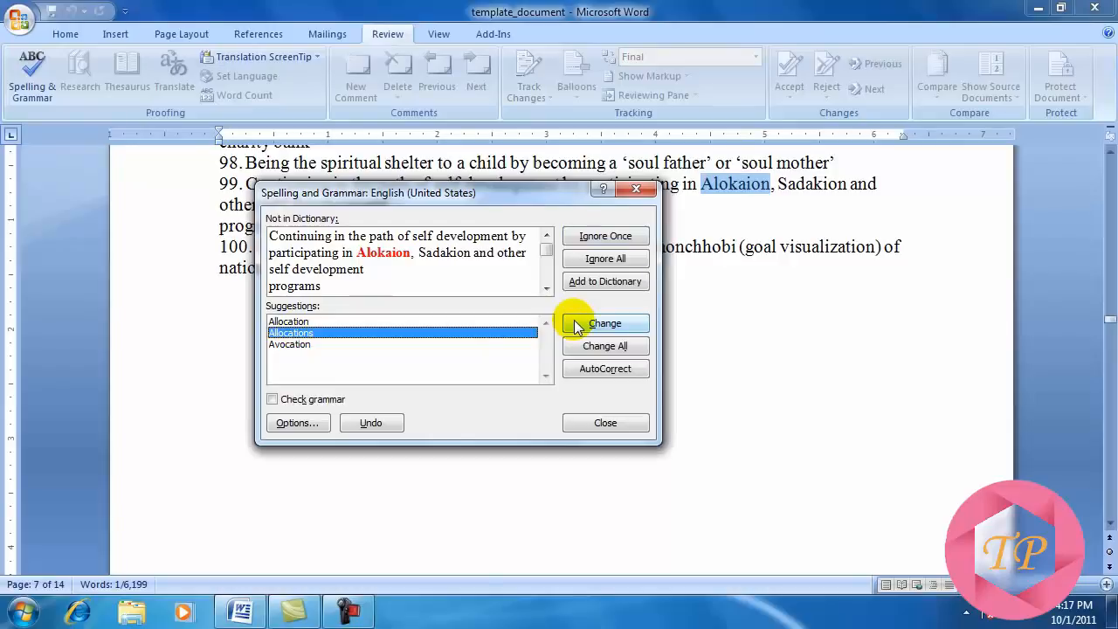
{"action": "left_click", "coordinate": [598, 241]}
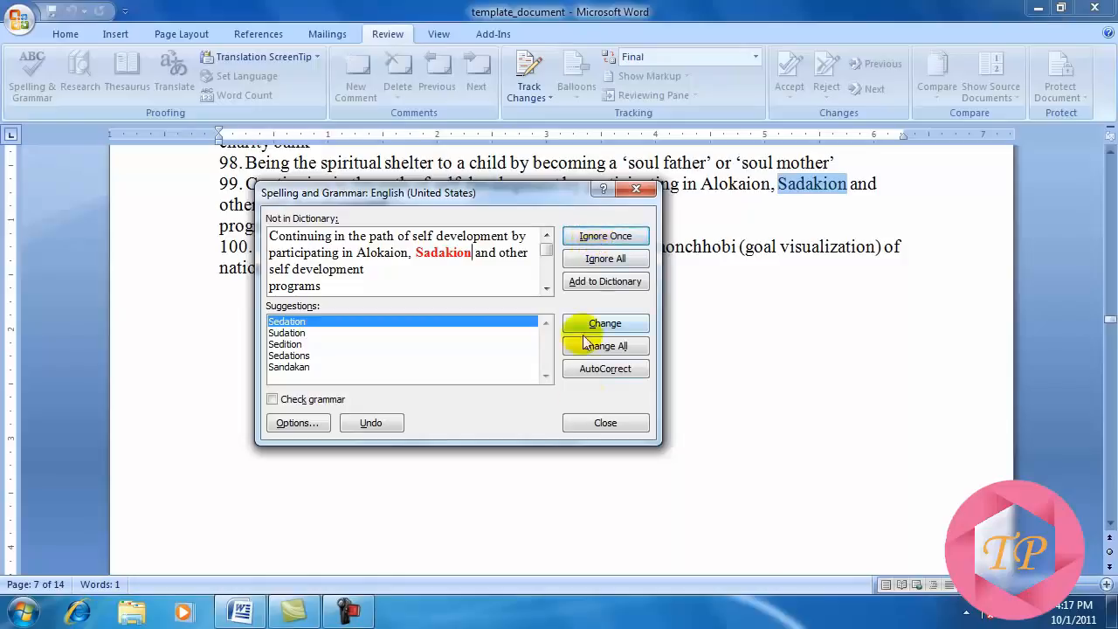
{"action": "left_click", "coordinate": [607, 423]}
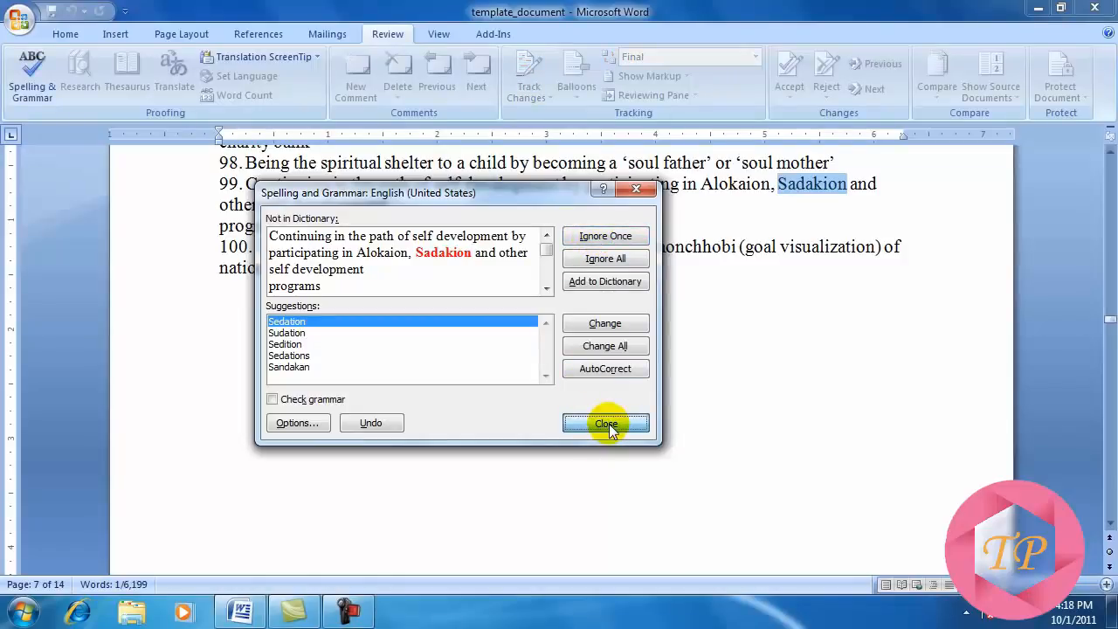
{"action": "left_click", "coordinate": [607, 424]}
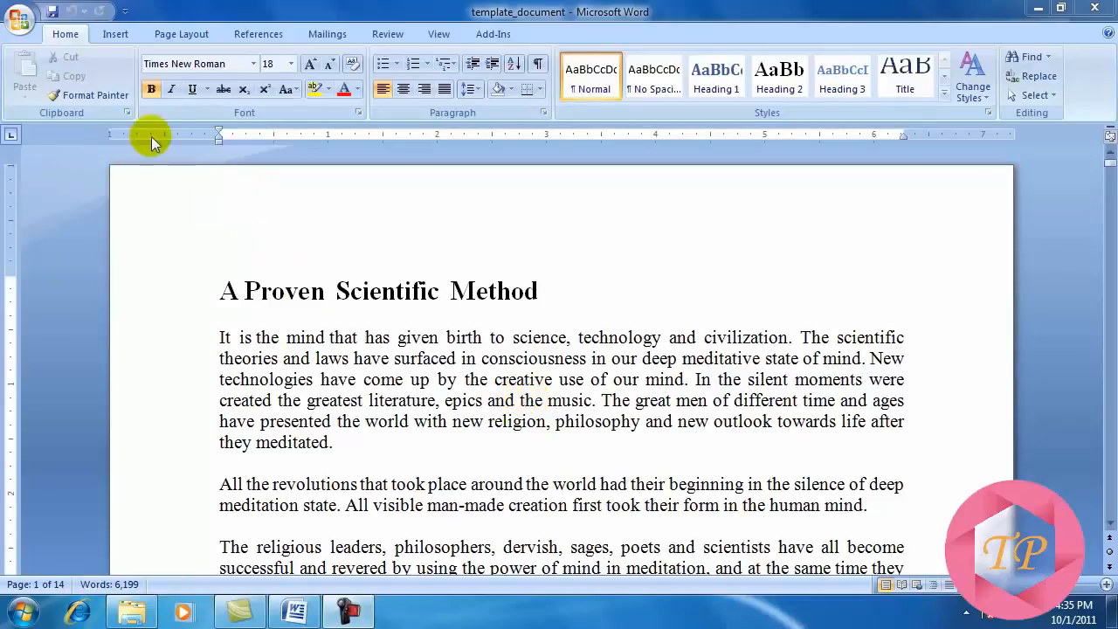
Open the document's print preview and page forward through it to page 7.
{"action": "left_click", "coordinate": [24, 26]}
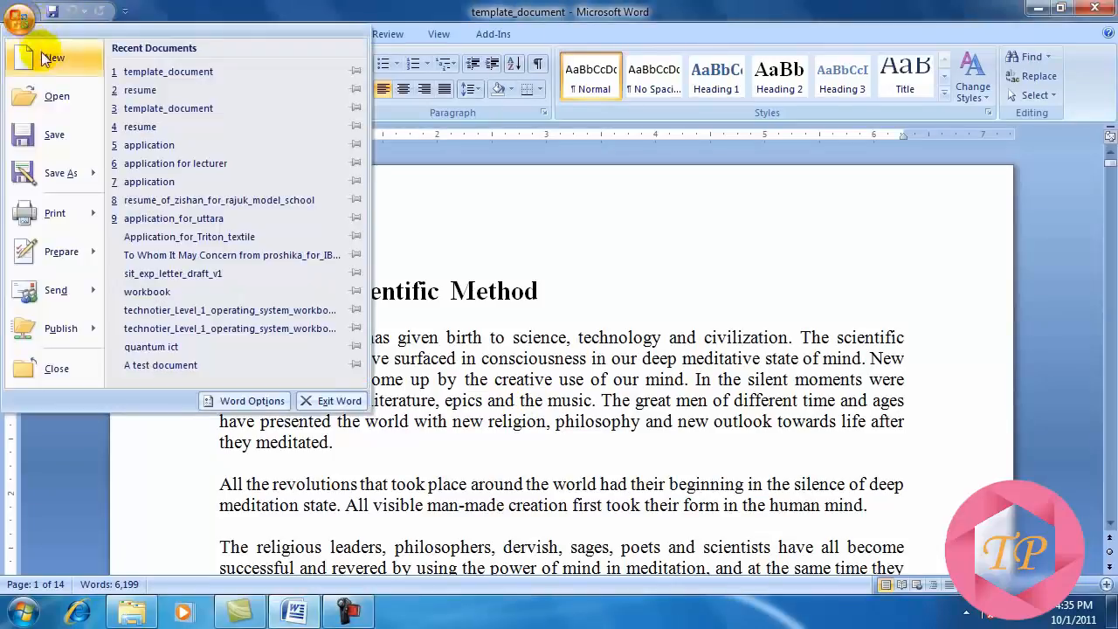
{"action": "mouse_move", "coordinate": [65, 215]}
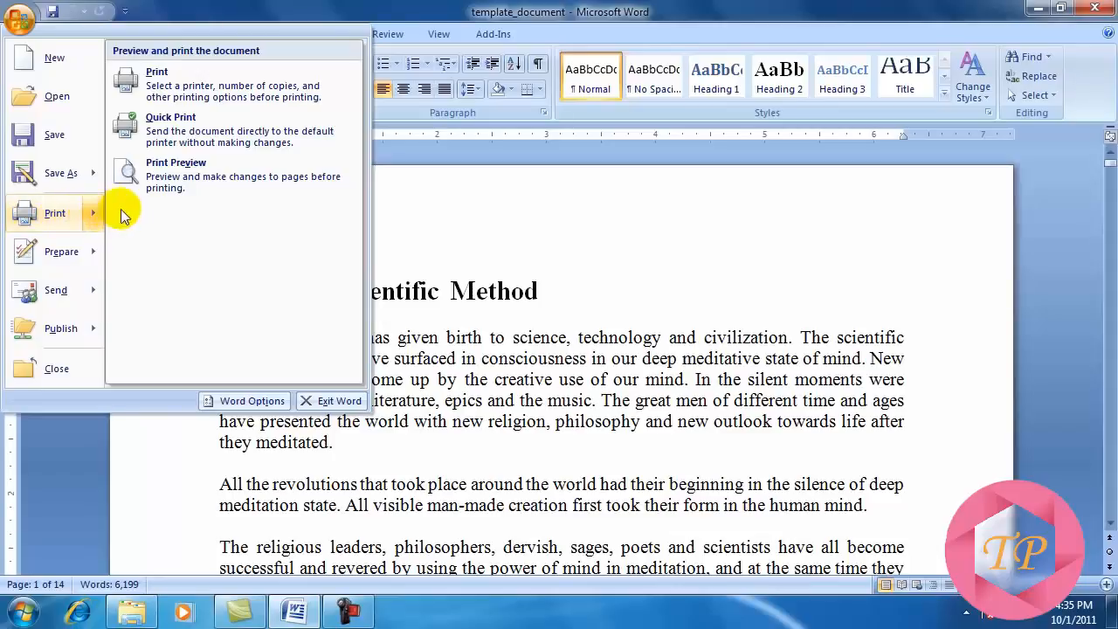
{"action": "left_click", "coordinate": [186, 177]}
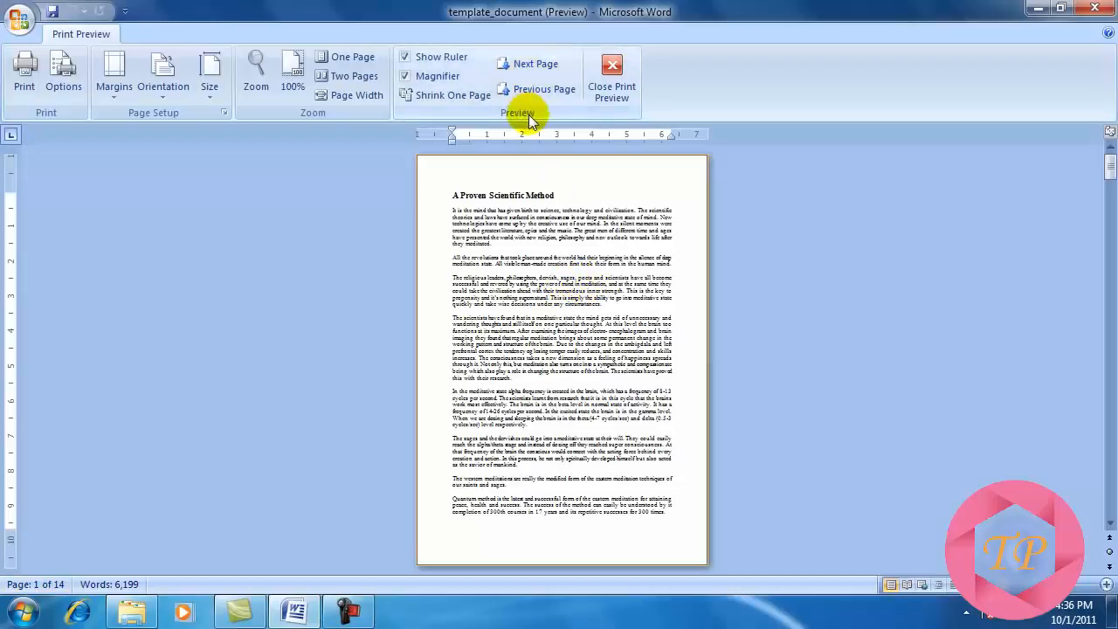
{"action": "left_click", "coordinate": [534, 66]}
{"action": "left_click", "coordinate": [534, 66]}
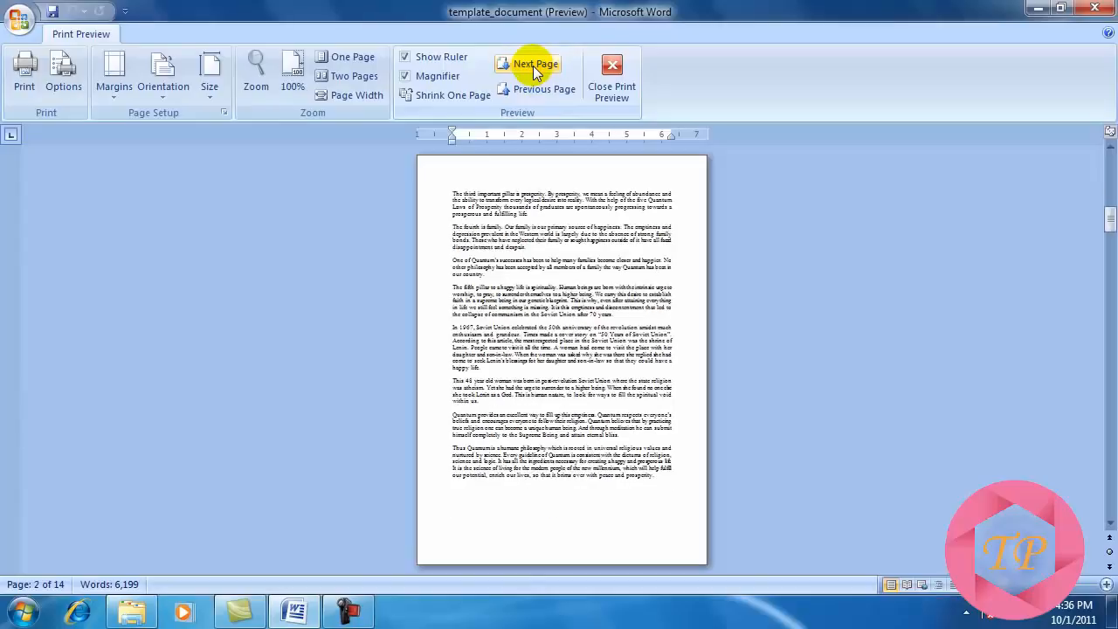
{"action": "left_click", "coordinate": [535, 68]}
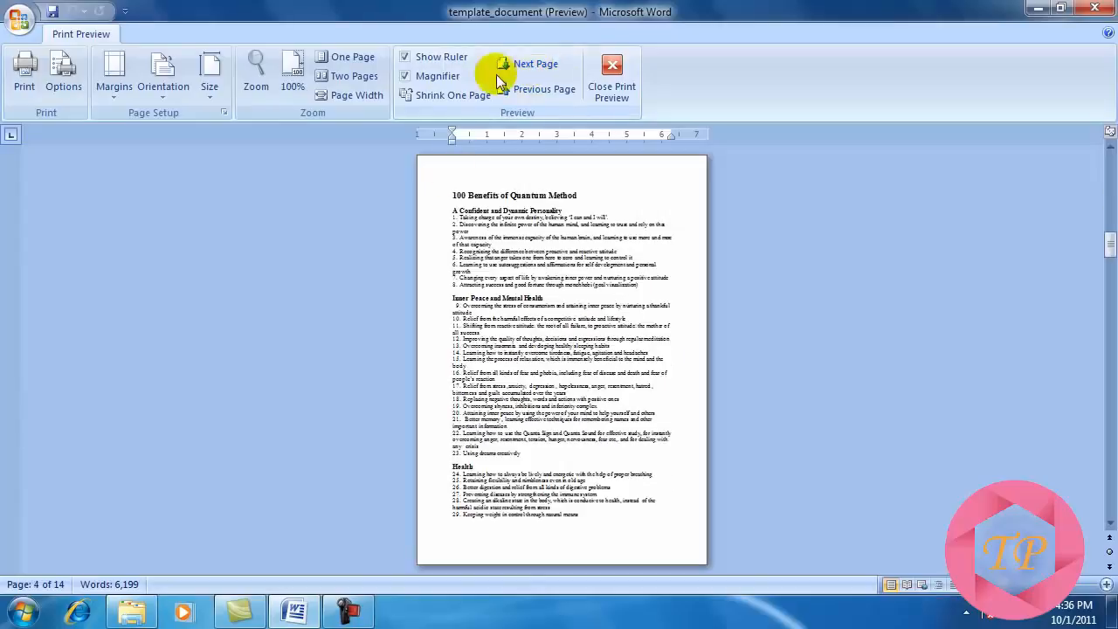
{"action": "left_click", "coordinate": [518, 63]}
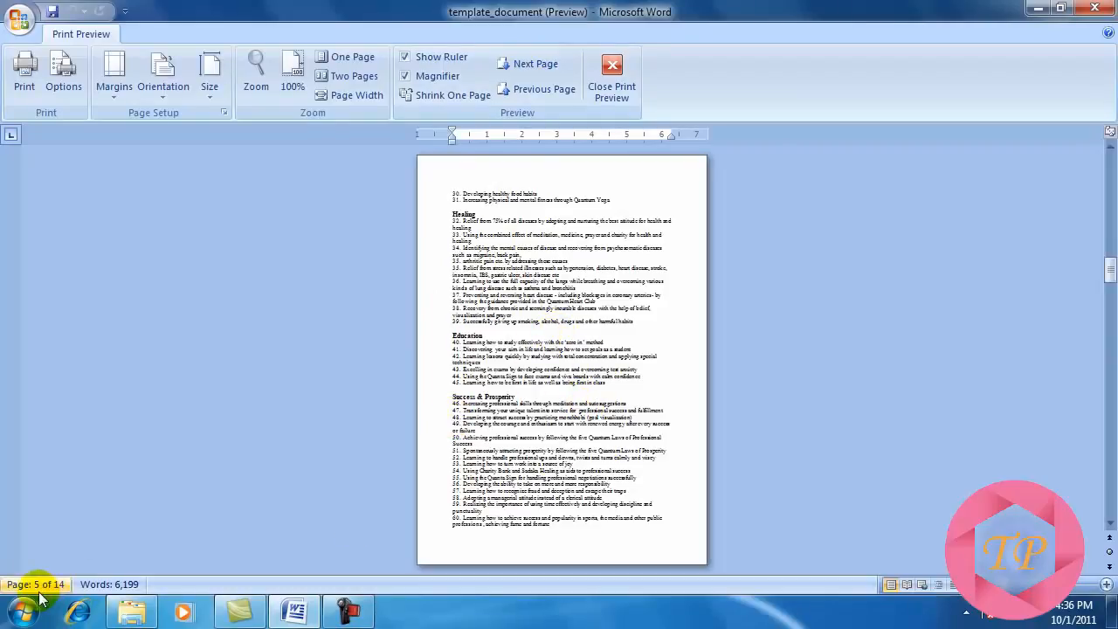
{"action": "left_click", "coordinate": [541, 76]}
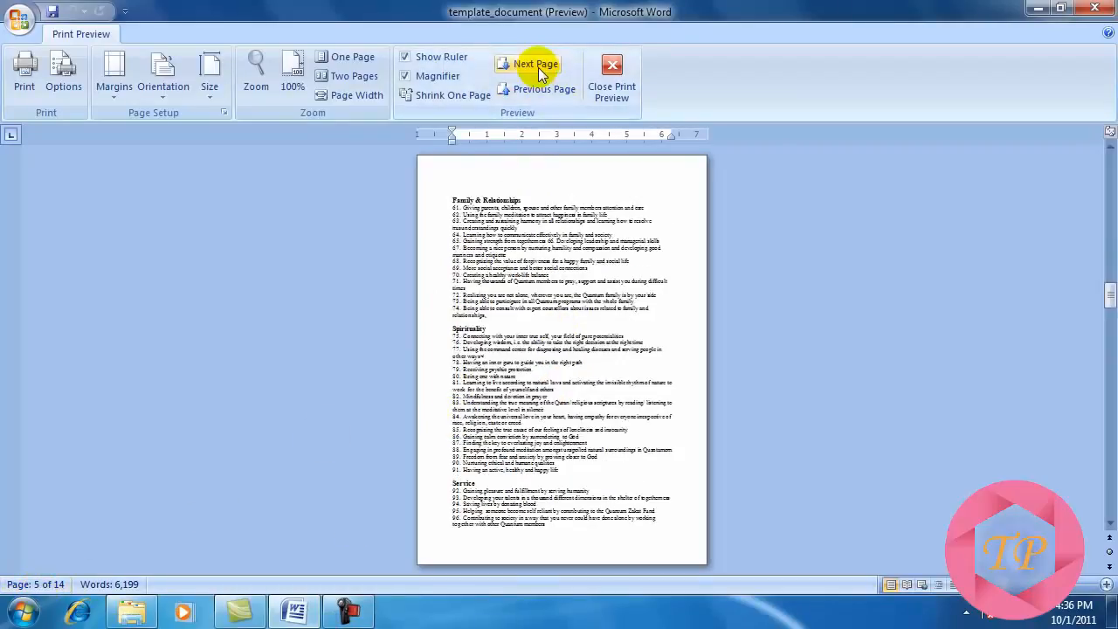
{"action": "left_click", "coordinate": [542, 75]}
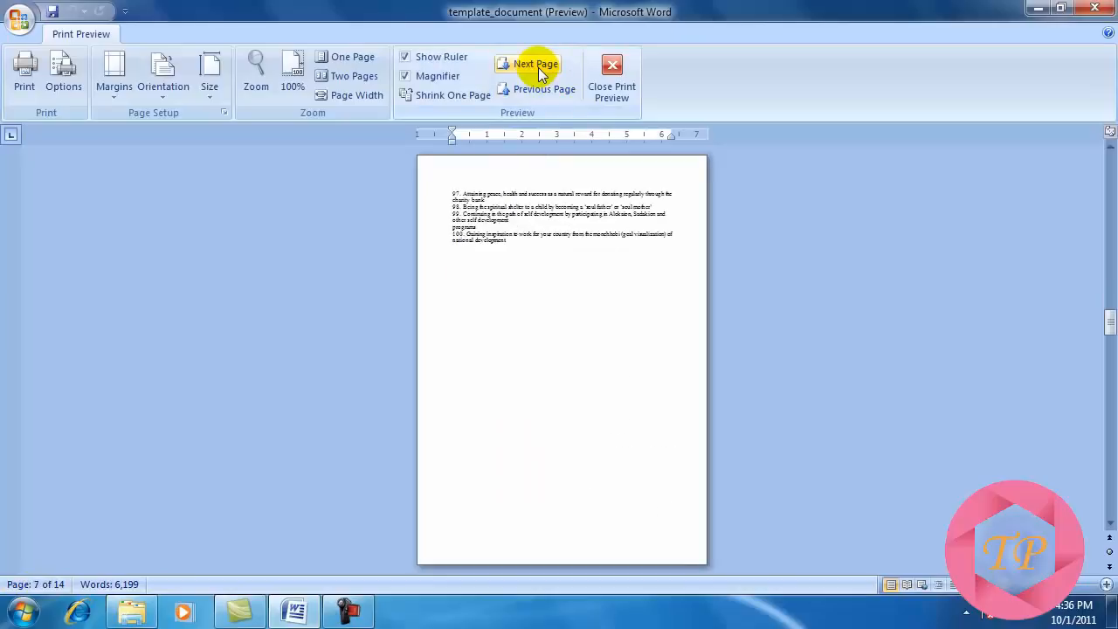
Page back through the print preview to page 4 and close the preview.
{"action": "left_click", "coordinate": [535, 89]}
{"action": "left_click", "coordinate": [535, 89]}
{"action": "left_click", "coordinate": [534, 89]}
{"action": "left_click", "coordinate": [534, 89]}
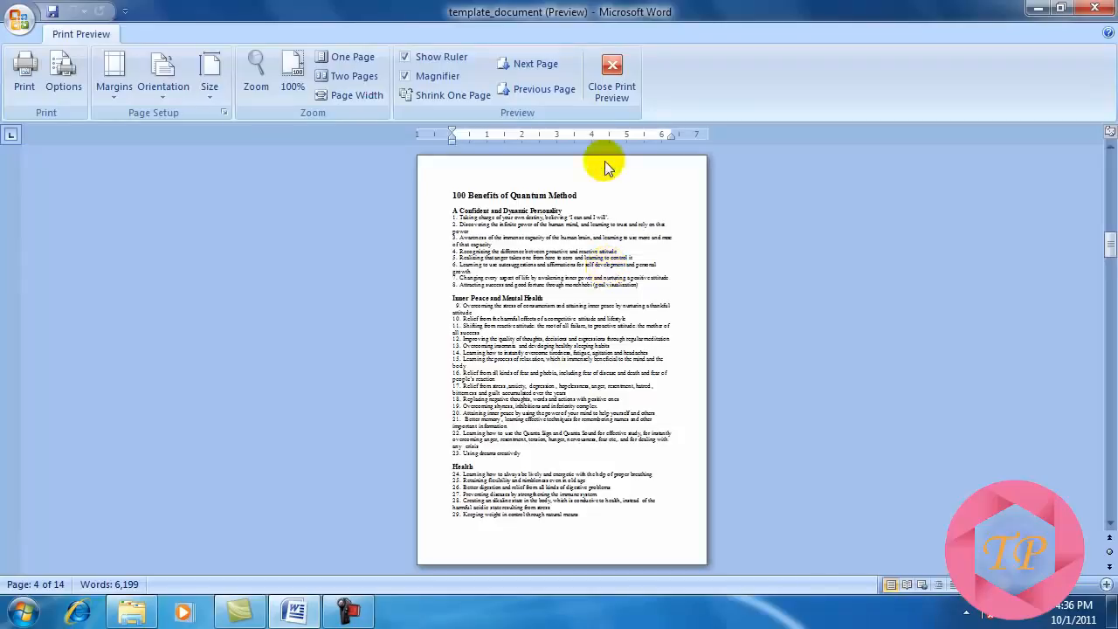
{"action": "left_click", "coordinate": [605, 98]}
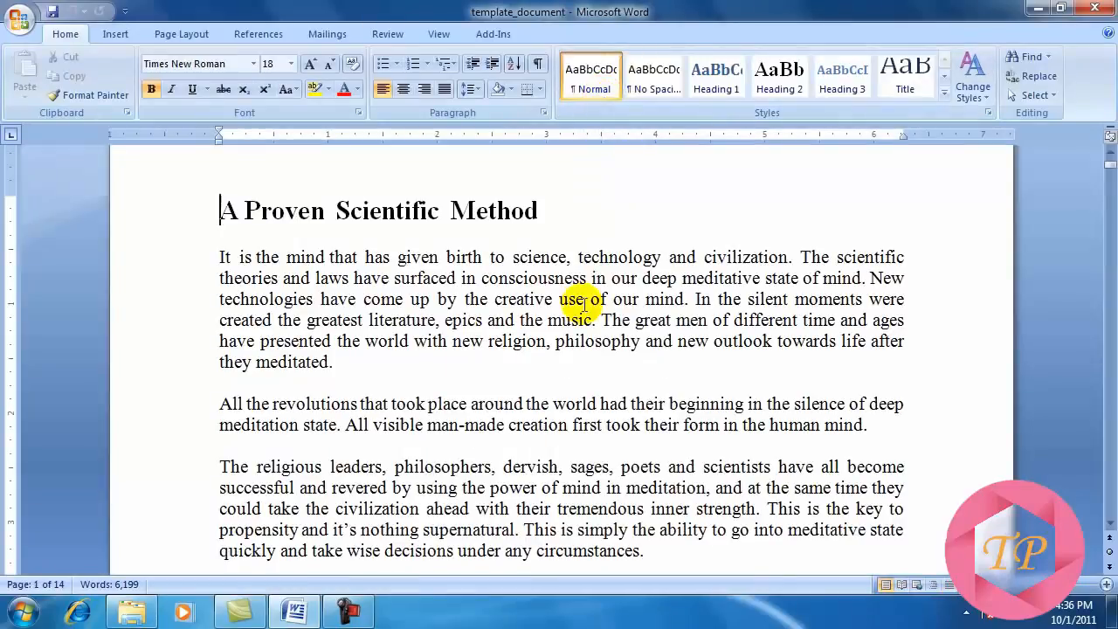
Open the full print settings for the document and choose the Brother HL-2170W printer.
{"action": "left_click", "coordinate": [21, 25]}
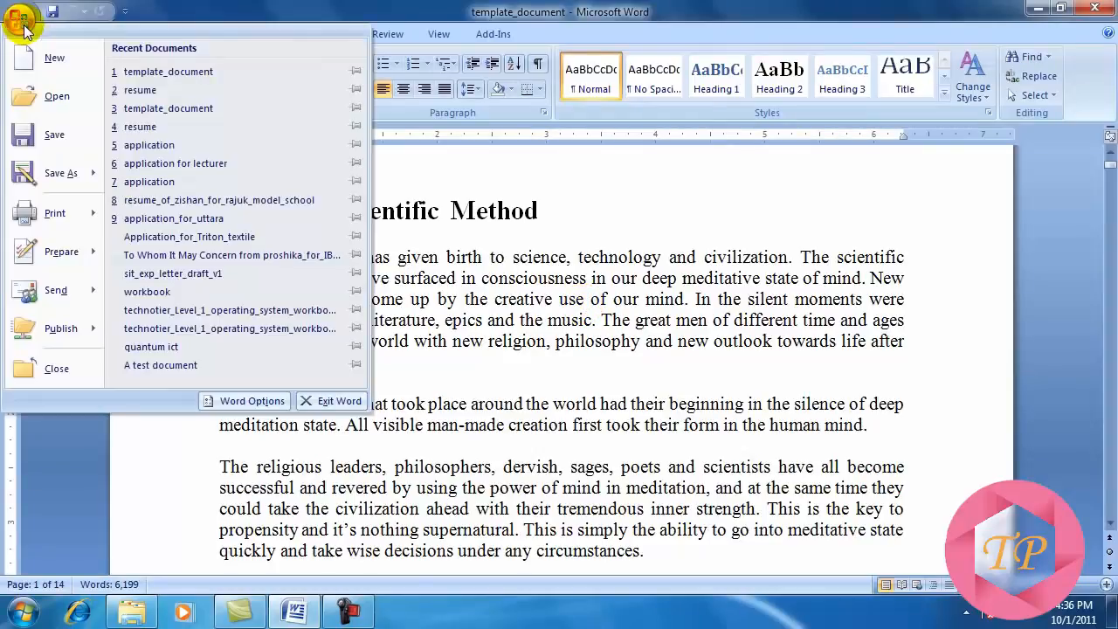
{"action": "mouse_move", "coordinate": [60, 216]}
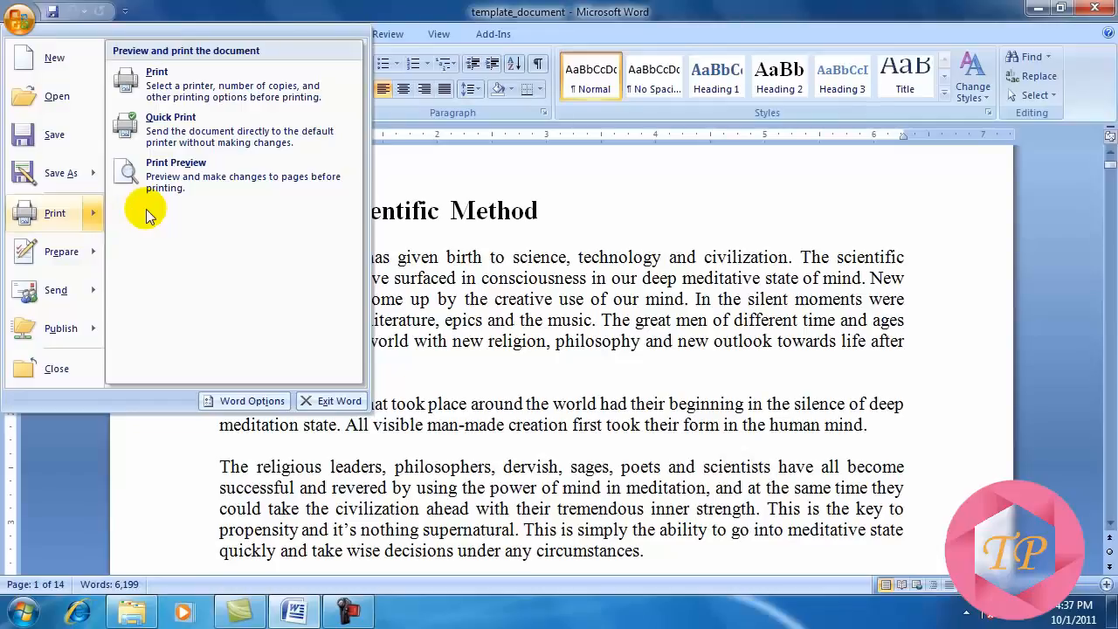
{"action": "left_click", "coordinate": [217, 91]}
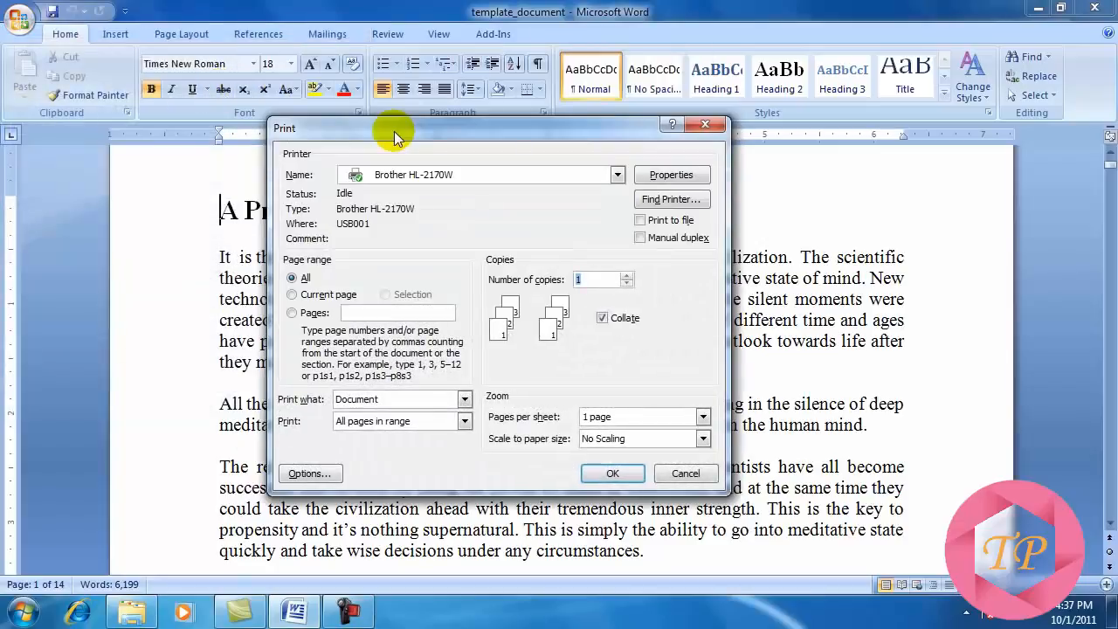
{"action": "left_click_drag", "start_coordinate": [394, 131], "coordinate": [399, 120]}
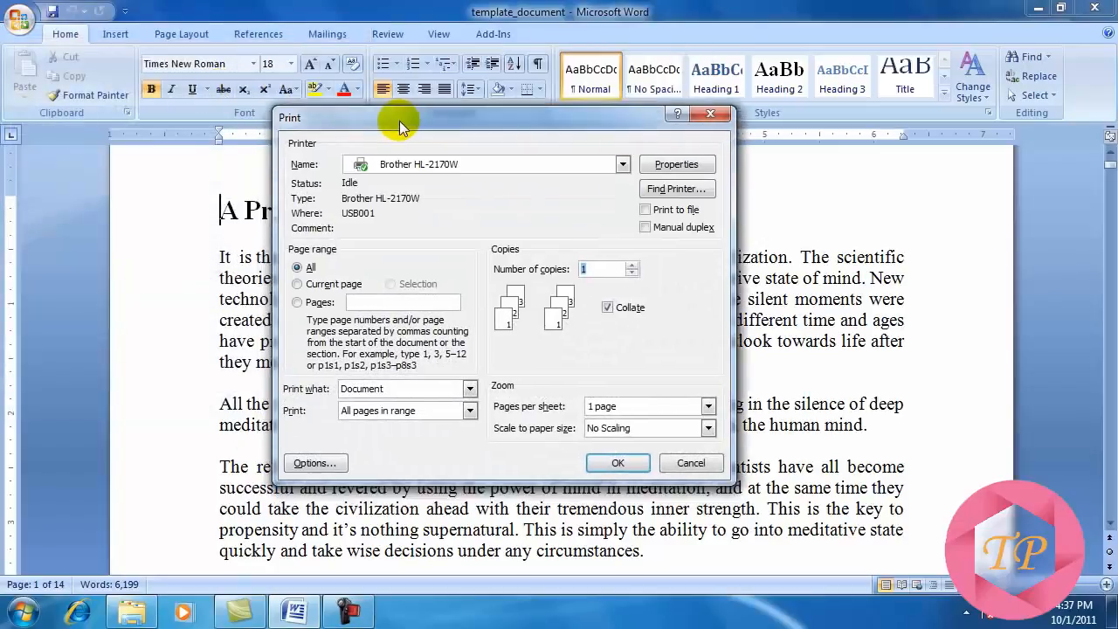
{"action": "left_click", "coordinate": [622, 166]}
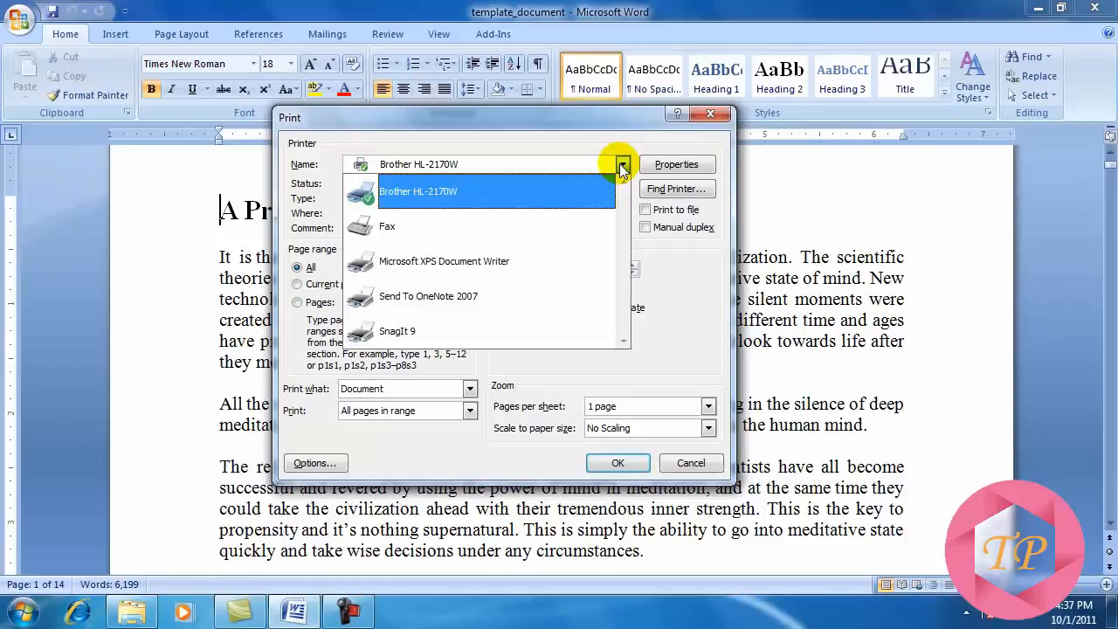
{"action": "left_click", "coordinate": [416, 201]}
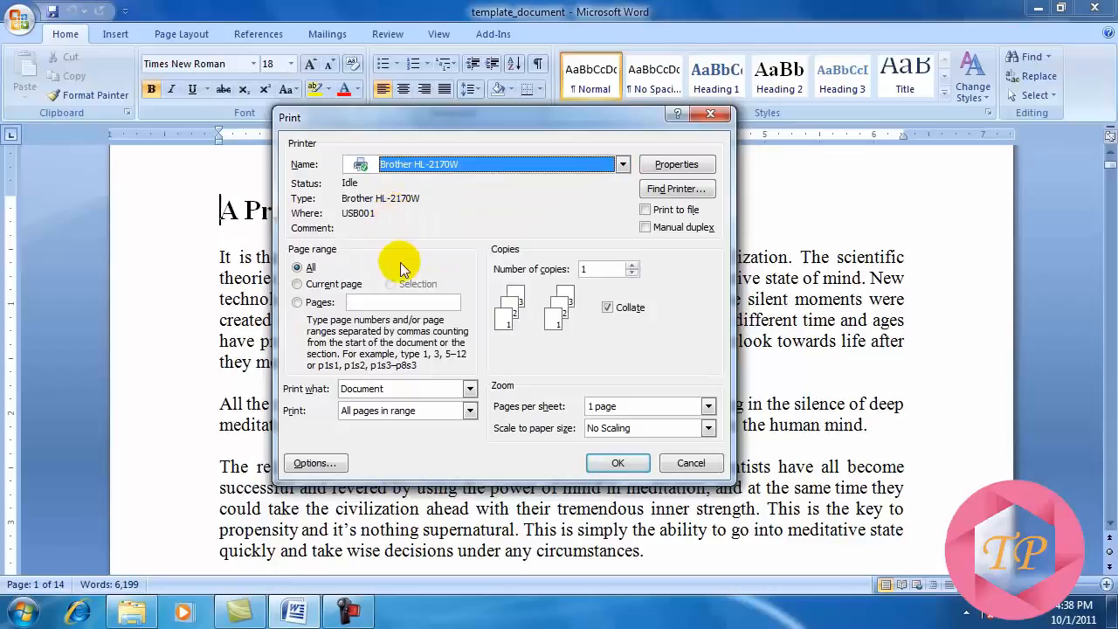
Restrict the page range to pages 1-10,12 and print one copy of them.
{"action": "left_click", "coordinate": [298, 285]}
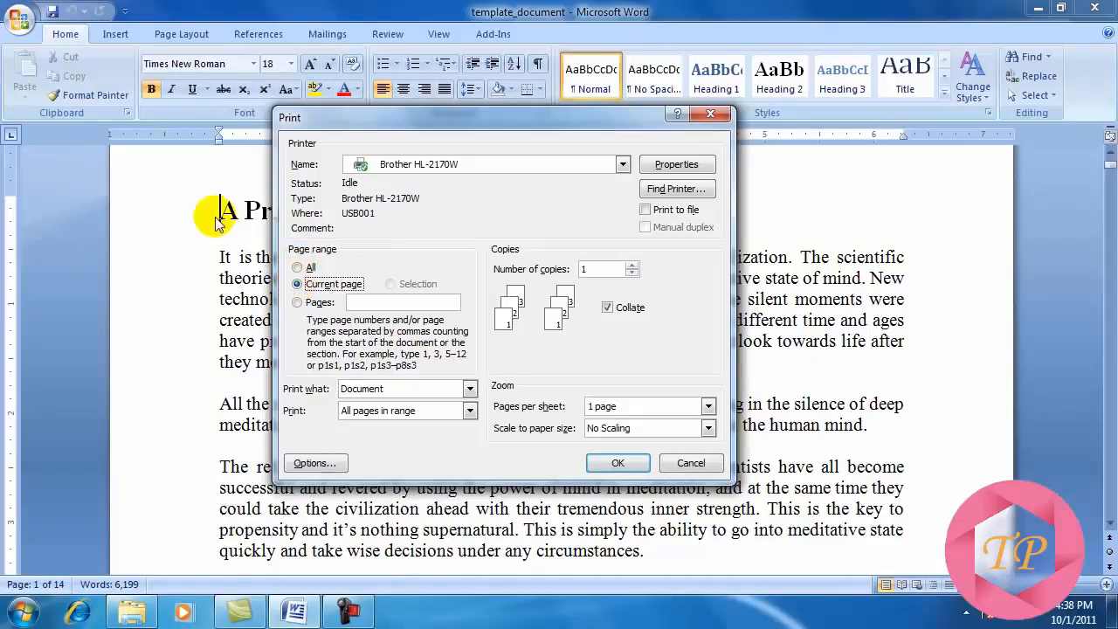
{"action": "left_click", "coordinate": [315, 303]}
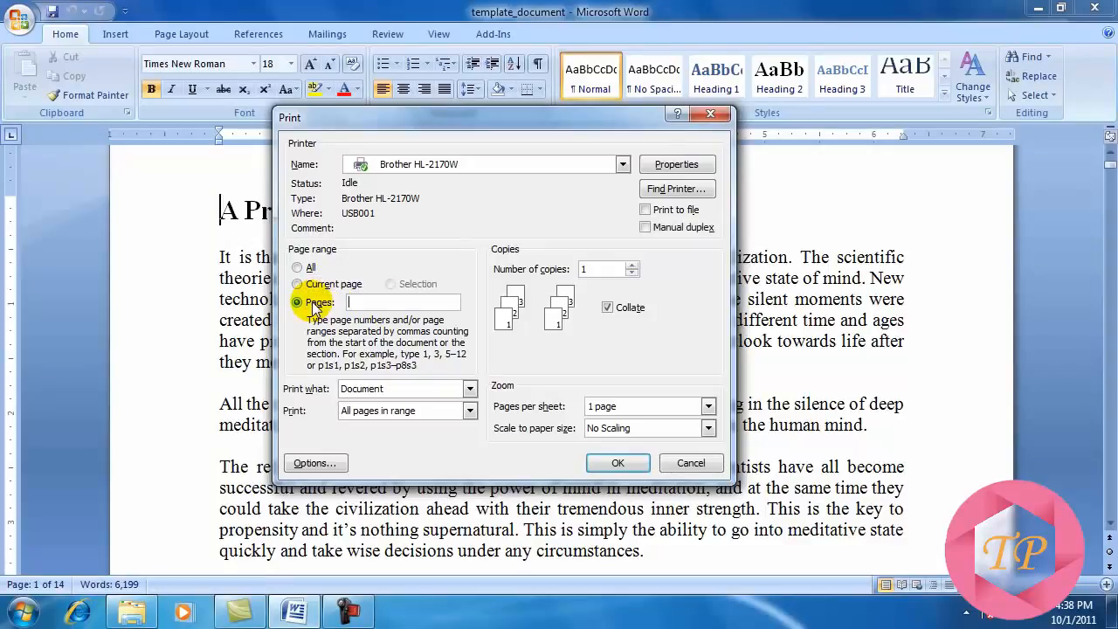
{"action": "type", "text": "1"}
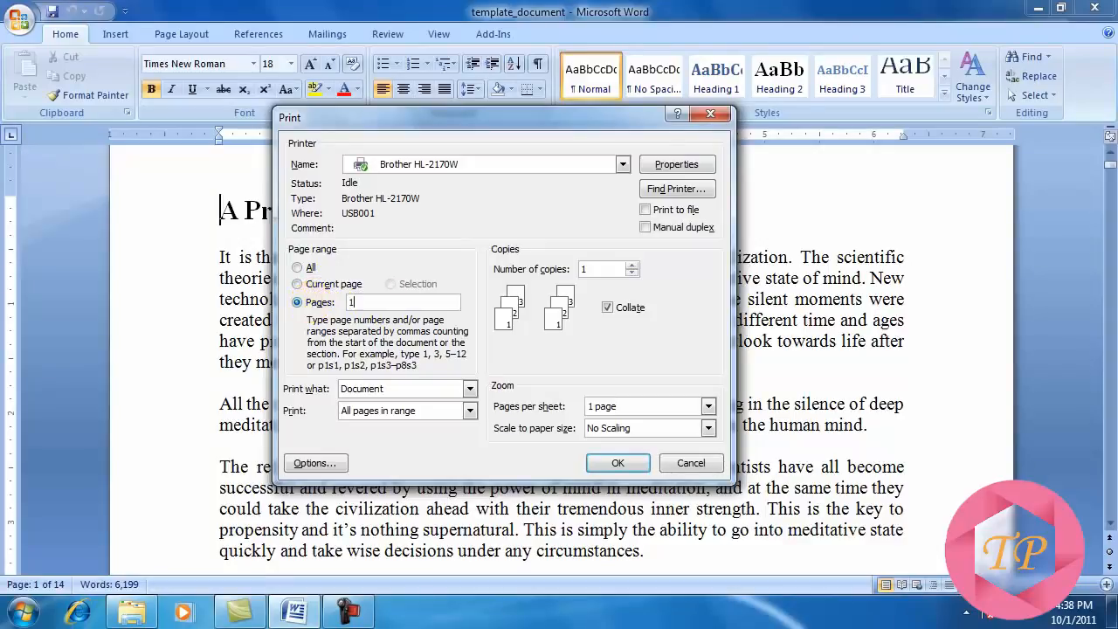
{"action": "type", "text": "-10"}
{"action": "type", "text": ",12"}
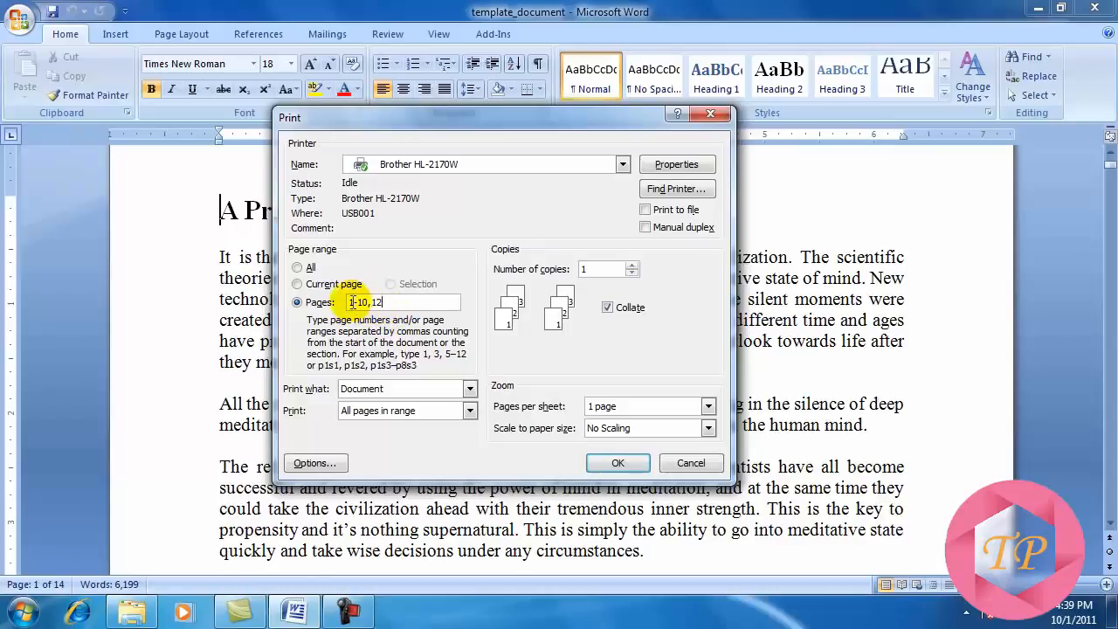
{"action": "left_click", "coordinate": [633, 266]}
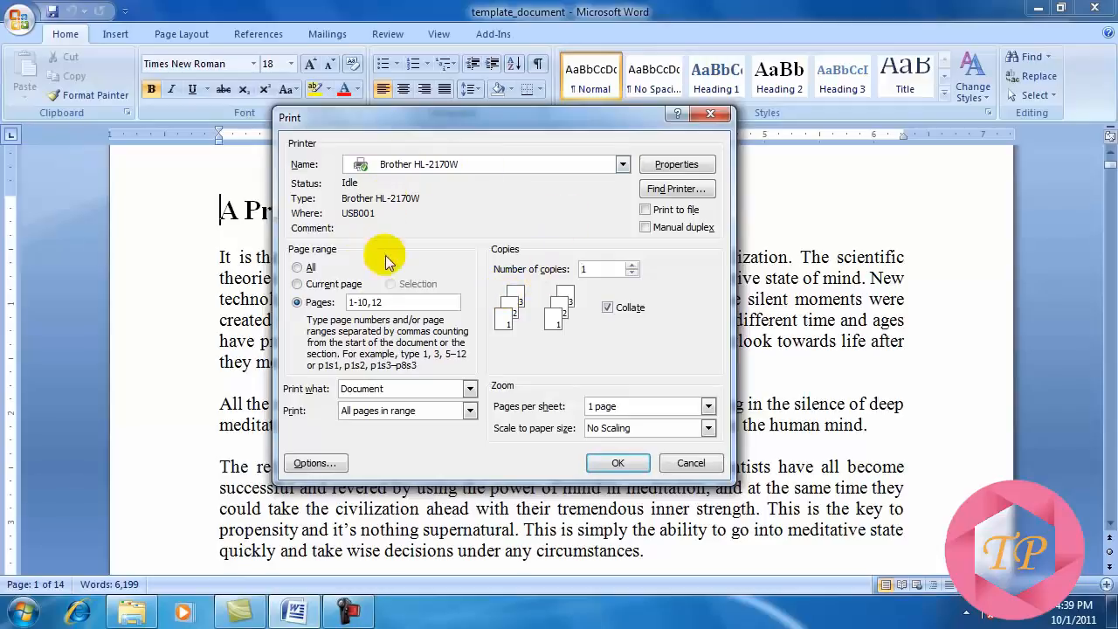
{"action": "left_click", "coordinate": [610, 466]}
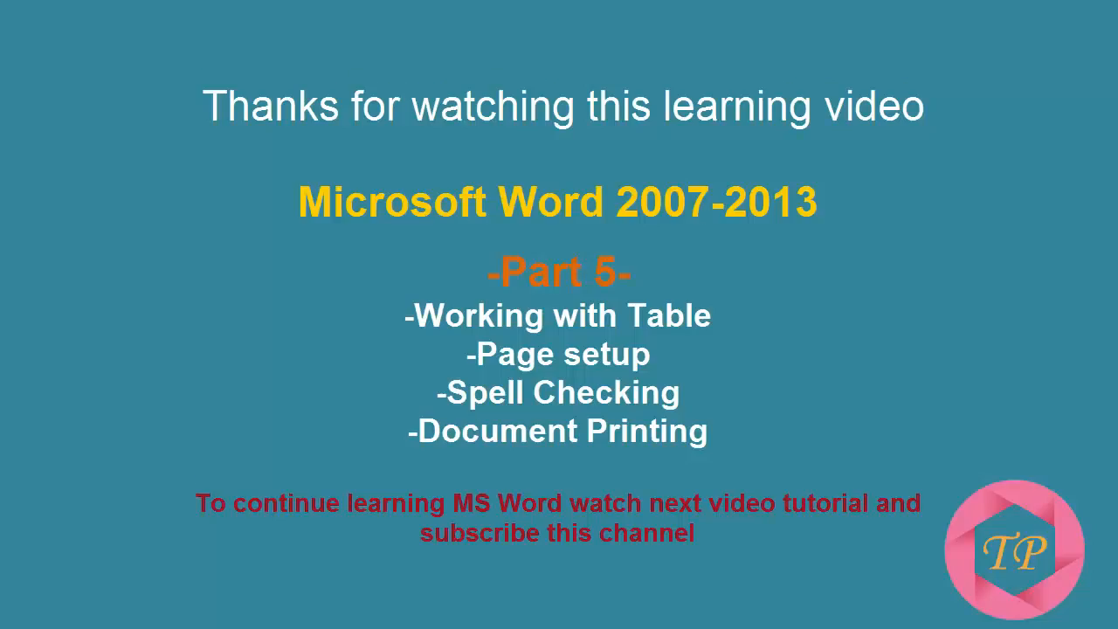